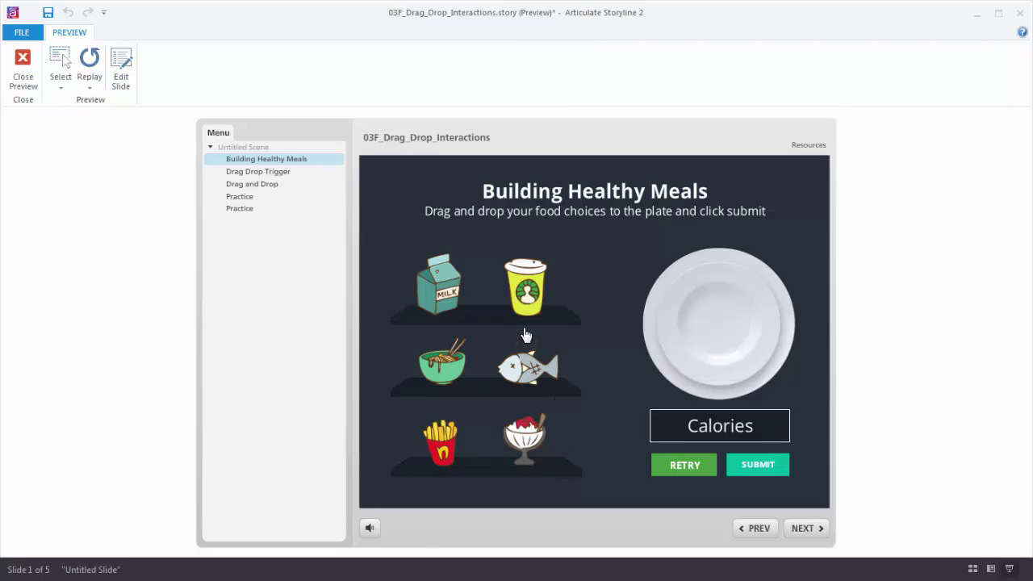
Step: In Preview, place the yellow cup on the left of the plate and submit it for calories
drag(525, 296, 756, 326)
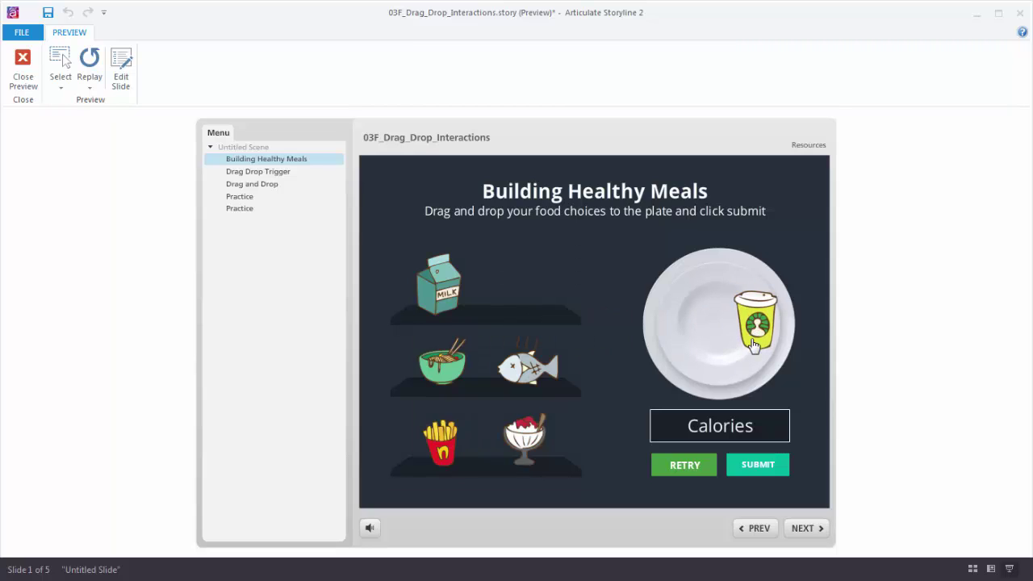
drag(753, 345, 724, 334)
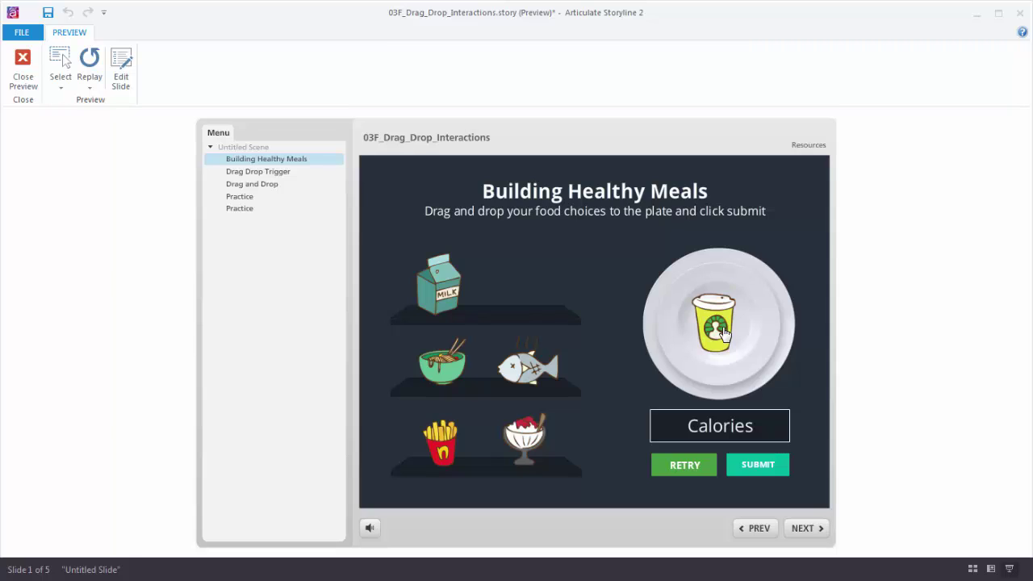
drag(724, 334, 682, 337)
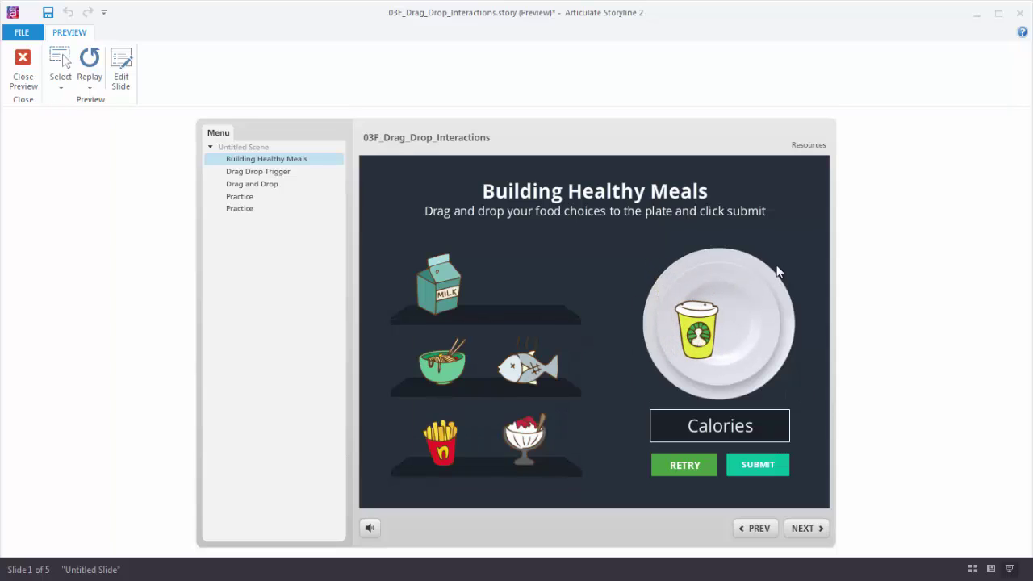
click(760, 472)
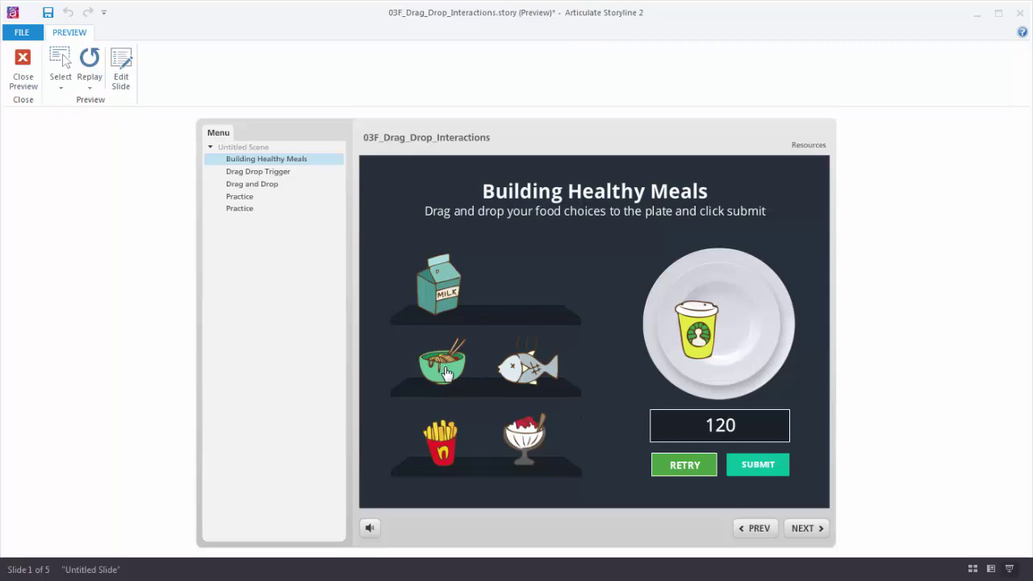
Step: Add the noodle bowl and submit, then return it to the shelf and resubmit for 120 calories
drag(446, 370, 728, 339)
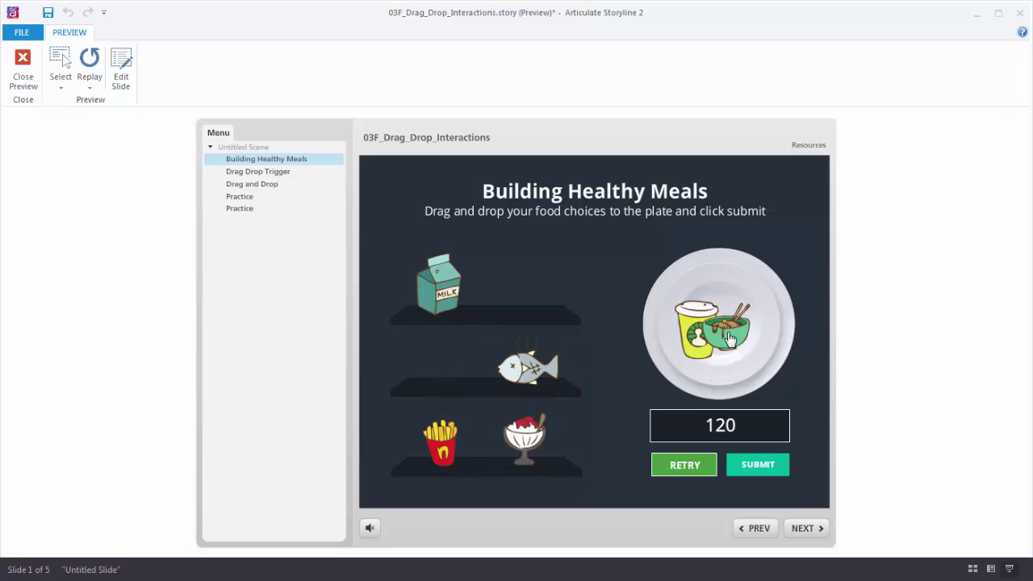
click(761, 469)
drag(723, 332, 476, 353)
click(757, 469)
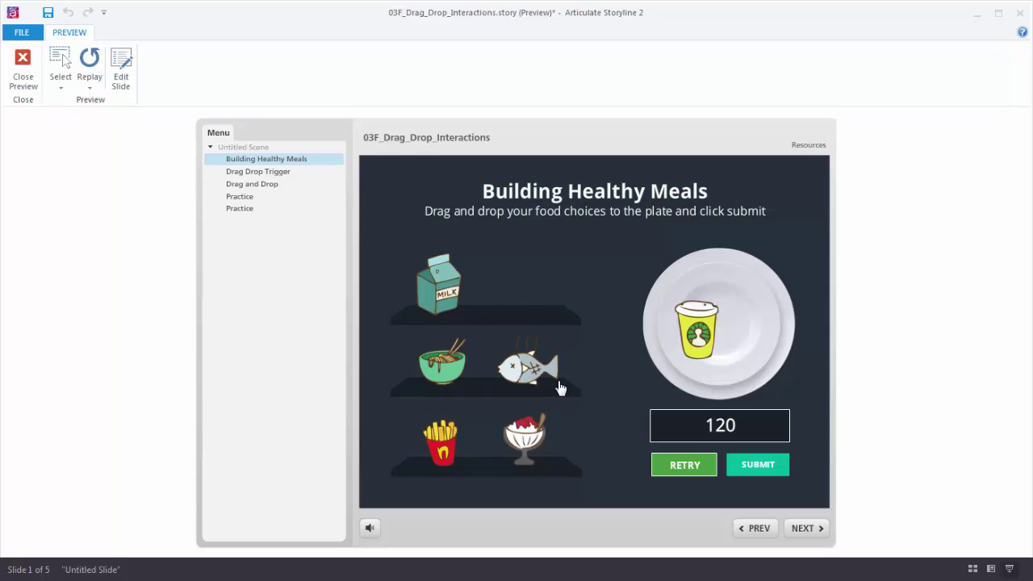
Step: Try dragging the sundae on the Drag Drop Trigger slide, then switch to the Drag and Drop slide
click(277, 173)
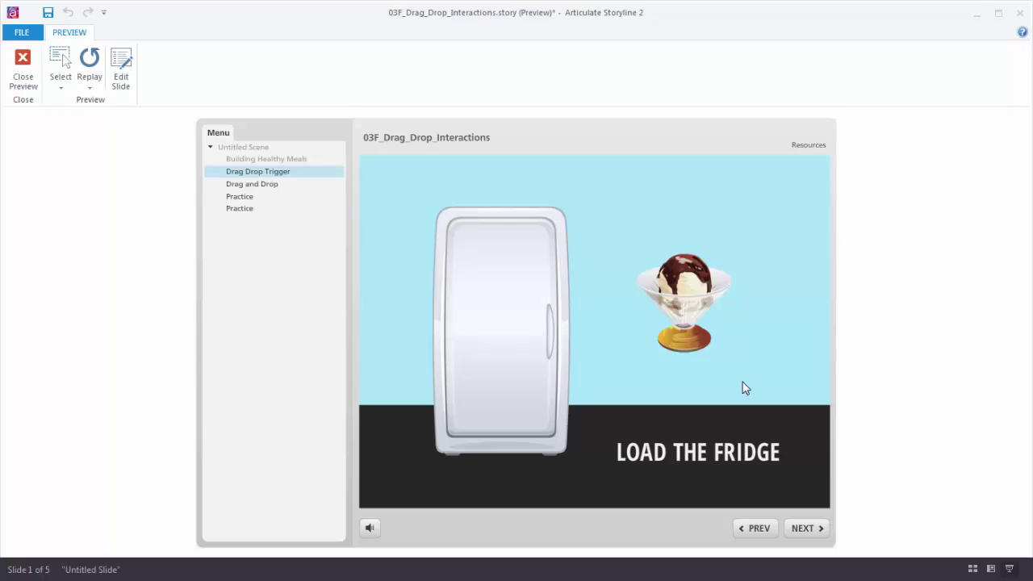
drag(683, 303, 517, 292)
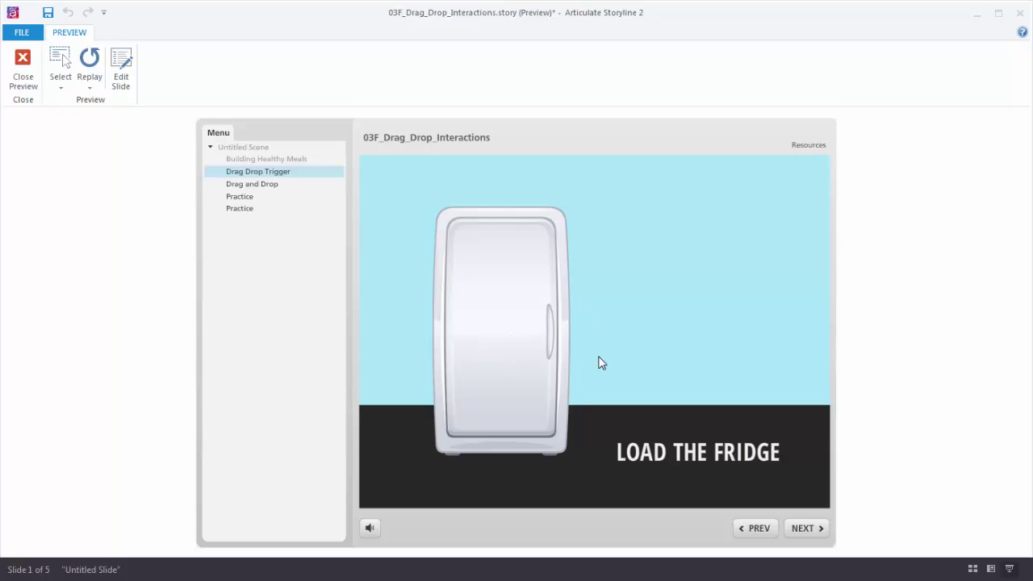
click(264, 186)
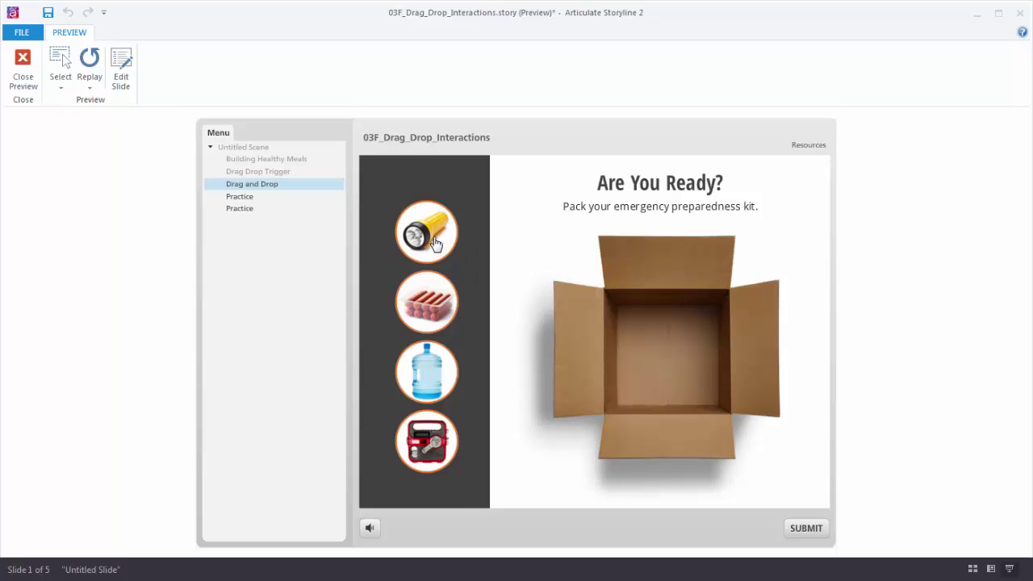
Step: Pack the flashlight and sausages into the emergency-kit box and submit the kit
drag(434, 243, 658, 347)
drag(441, 315, 701, 387)
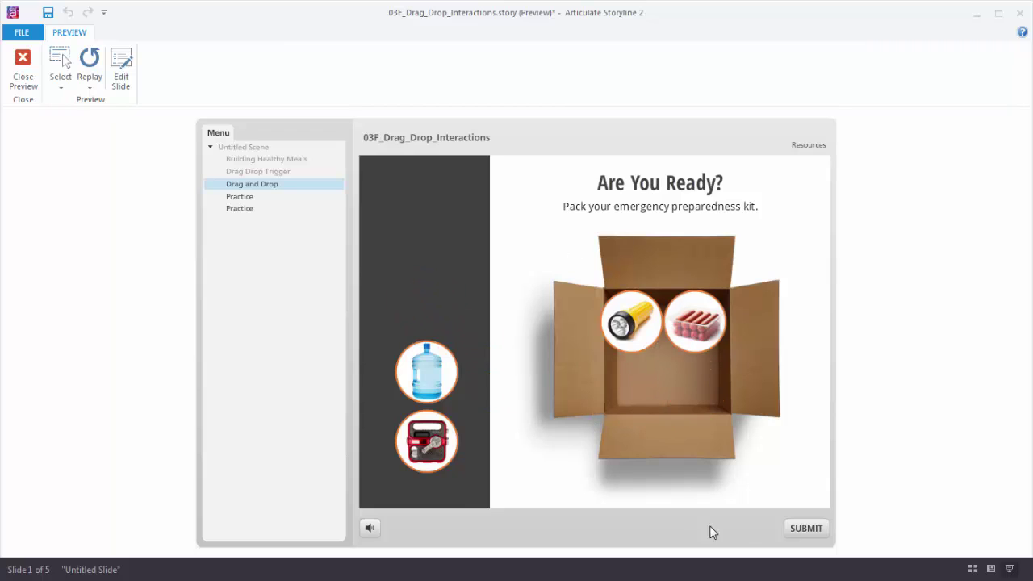
click(807, 529)
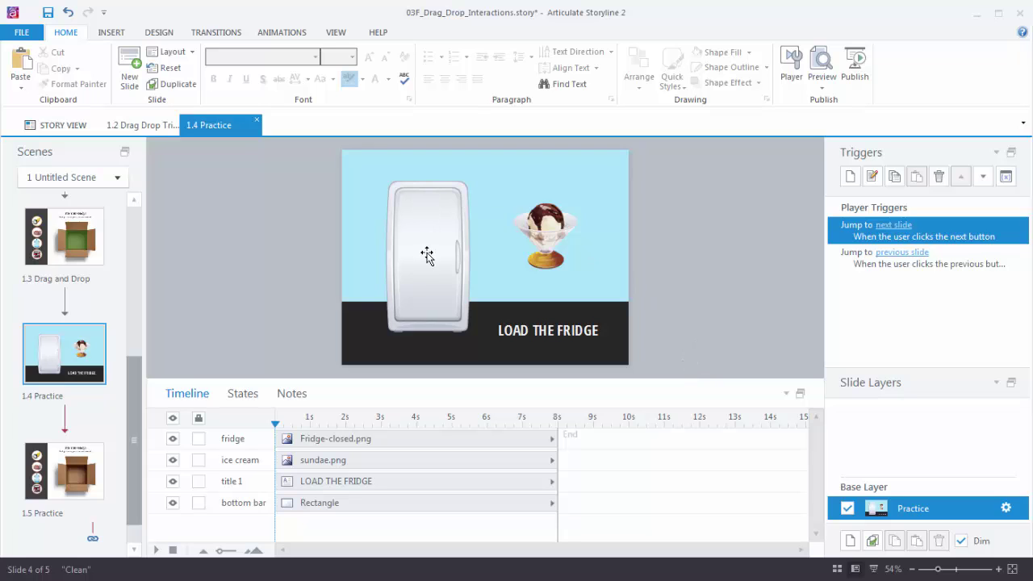
Step: Select the sundae, then the fridge, and show the fridge's states panel
click(546, 235)
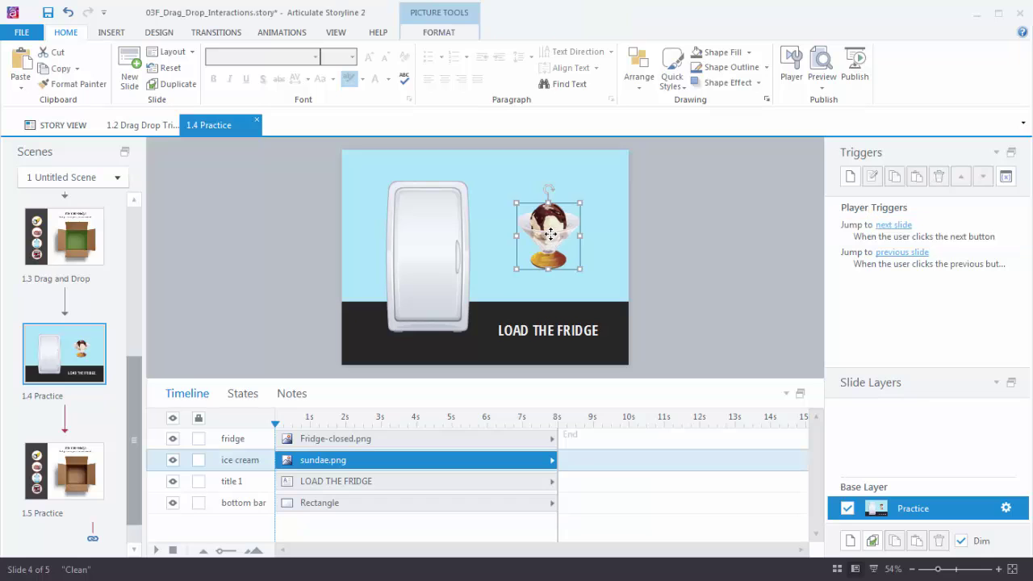
mouse_move(546, 232)
mouse_down()
mouse_move(424, 233)
mouse_move(548, 230)
mouse_up()
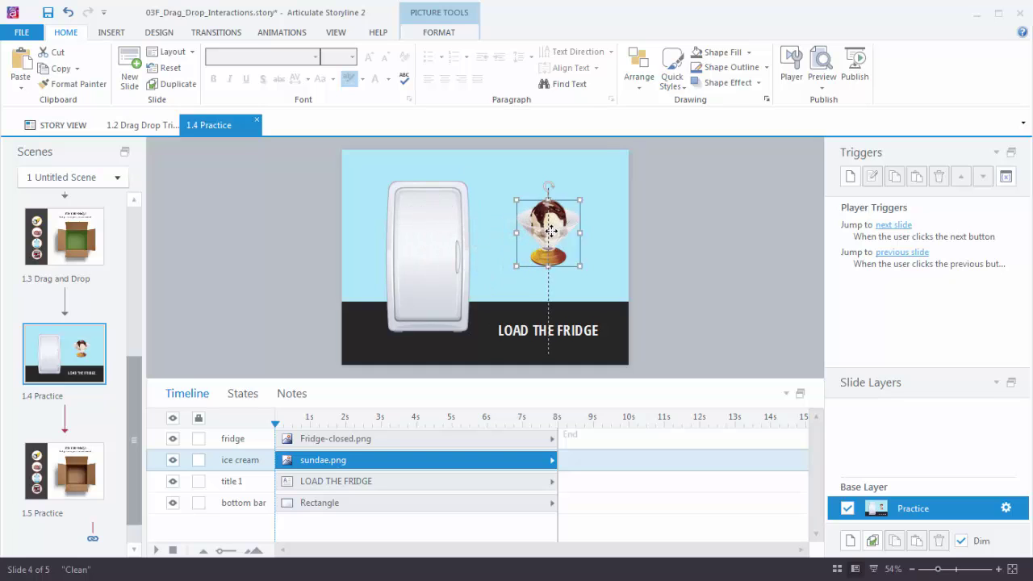
click(438, 208)
click(241, 395)
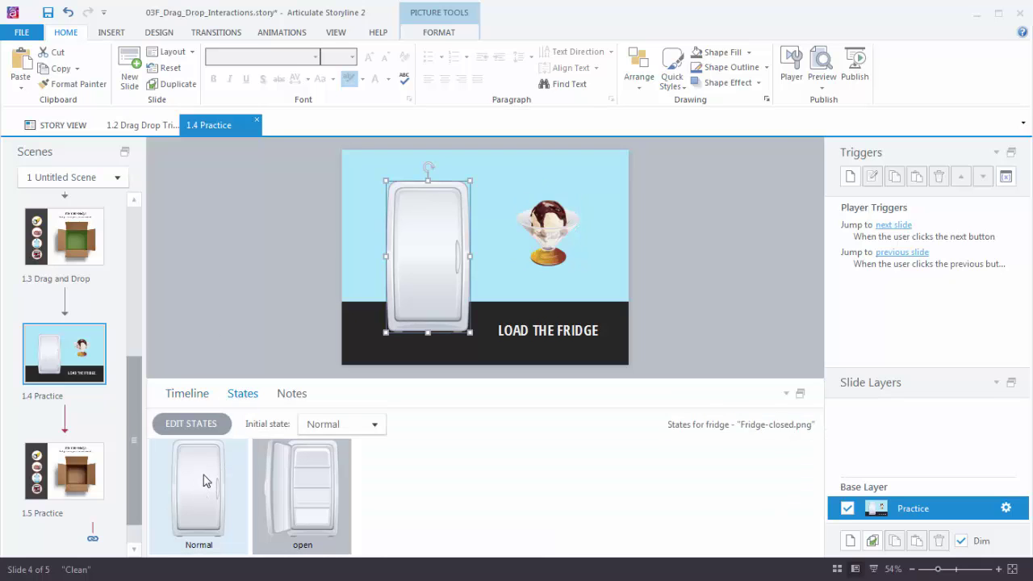
Step: Compare the fridge's open and Normal states, leave it on Normal, and deselect it
click(284, 478)
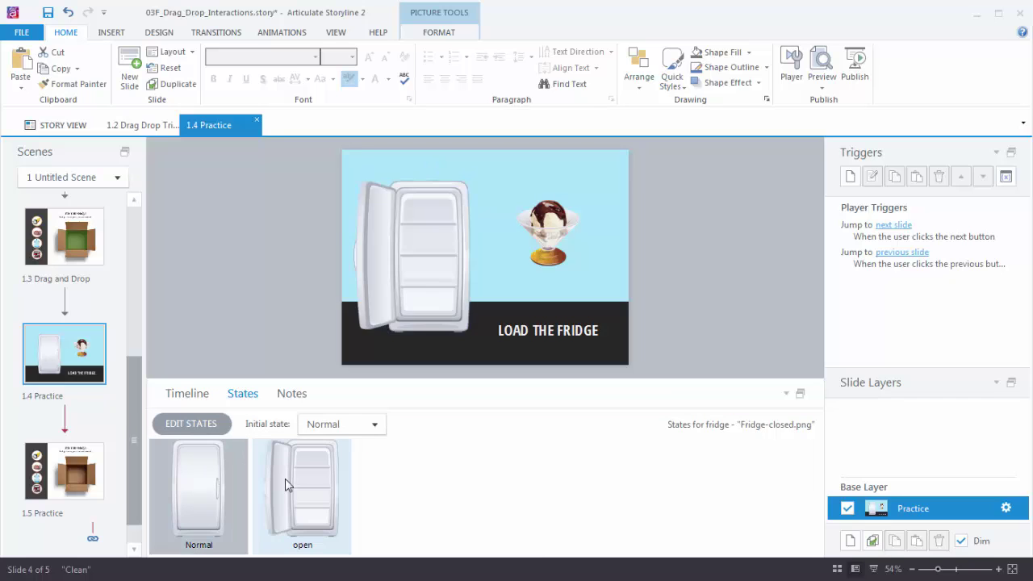
click(222, 484)
click(280, 487)
click(216, 484)
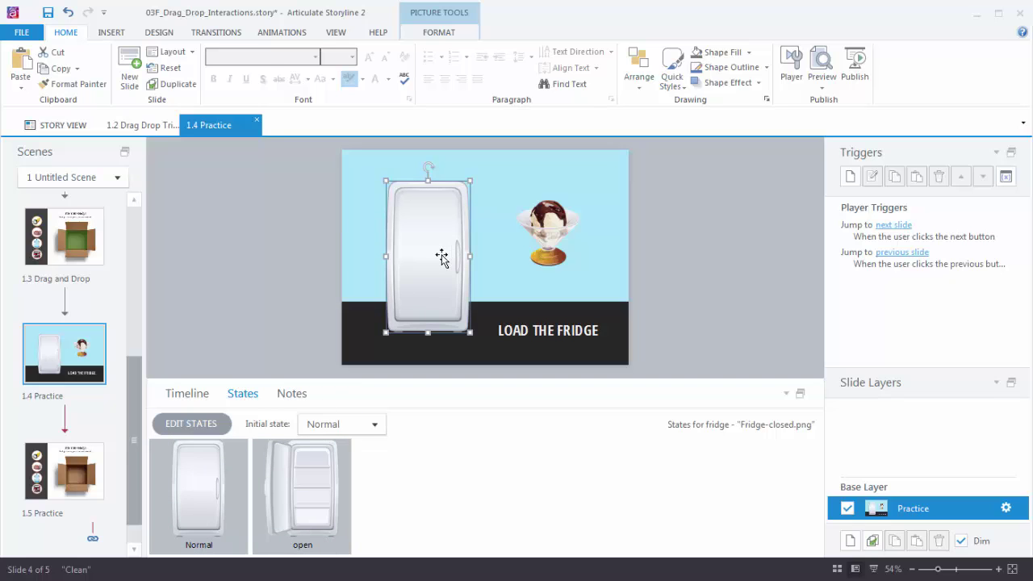
click(680, 274)
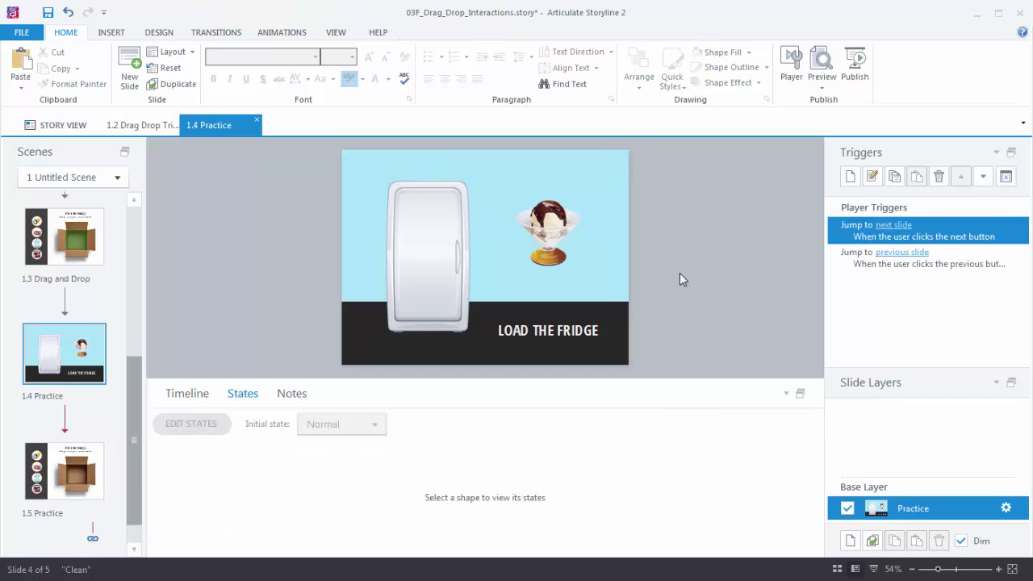
Step: Add a trigger changing the fridge to its open state when the ice cream is dragged over the fridge
click(850, 177)
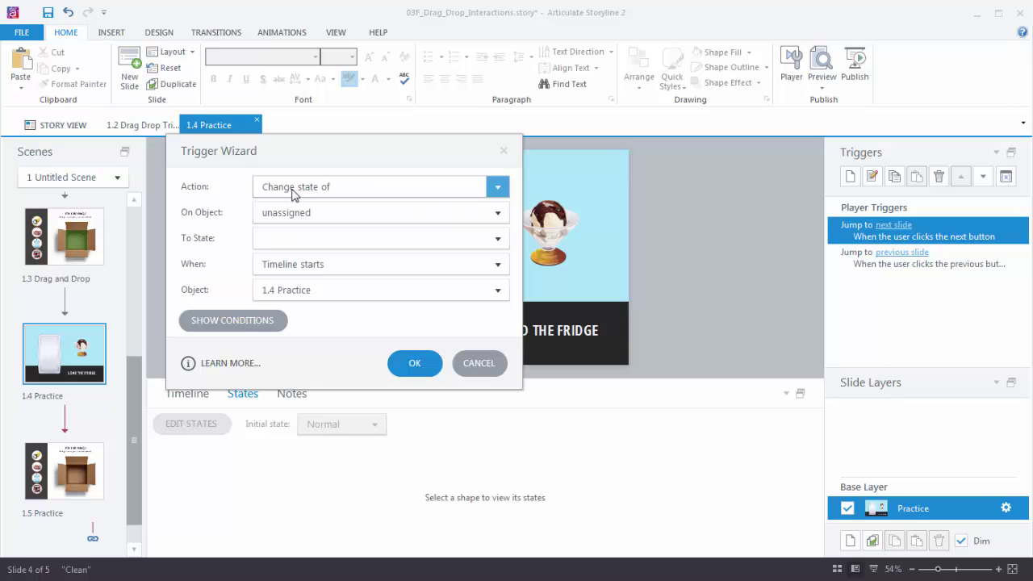
click(497, 212)
click(294, 270)
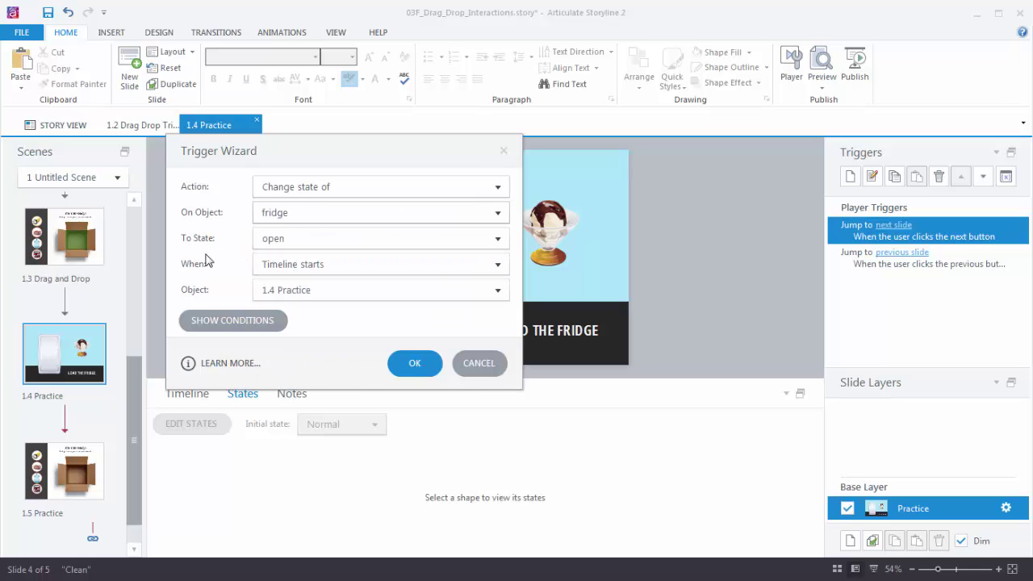
click(496, 265)
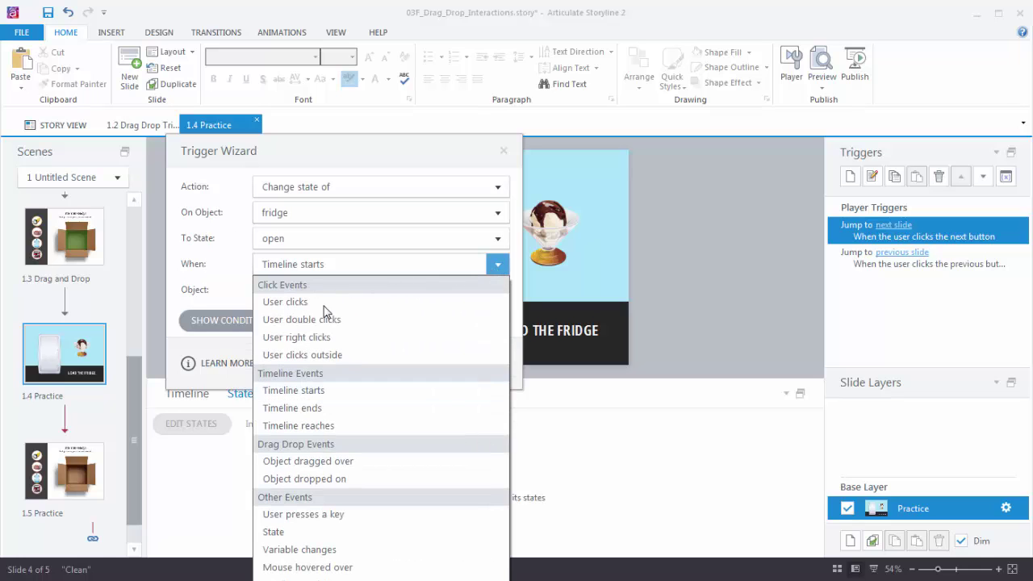
click(325, 462)
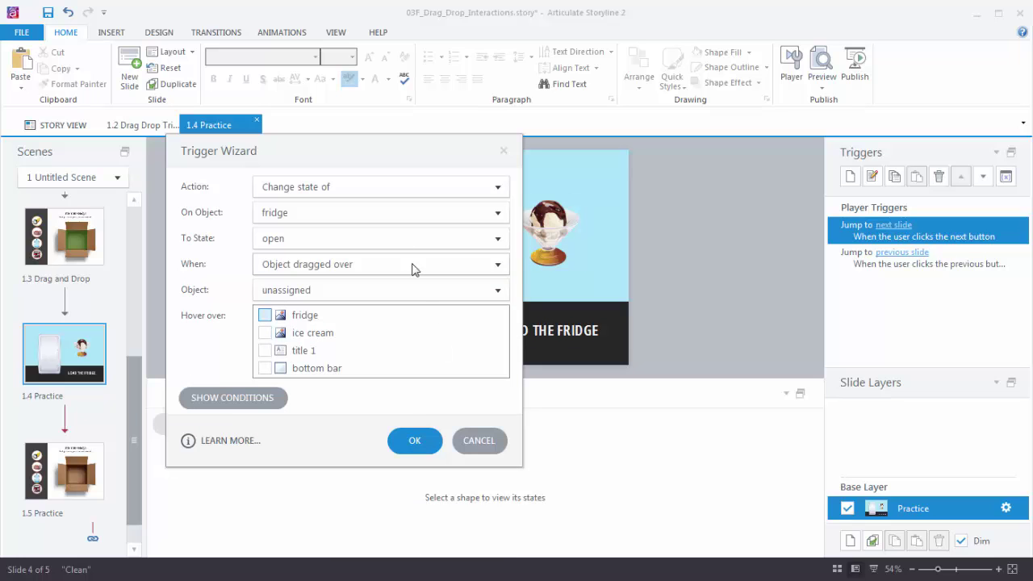
drag(380, 155, 289, 124)
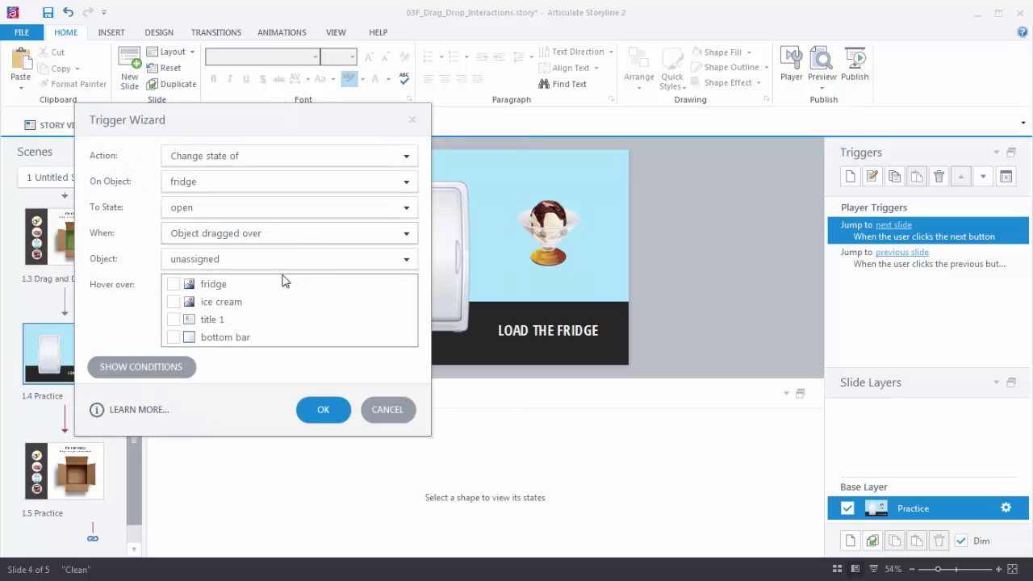
click(407, 259)
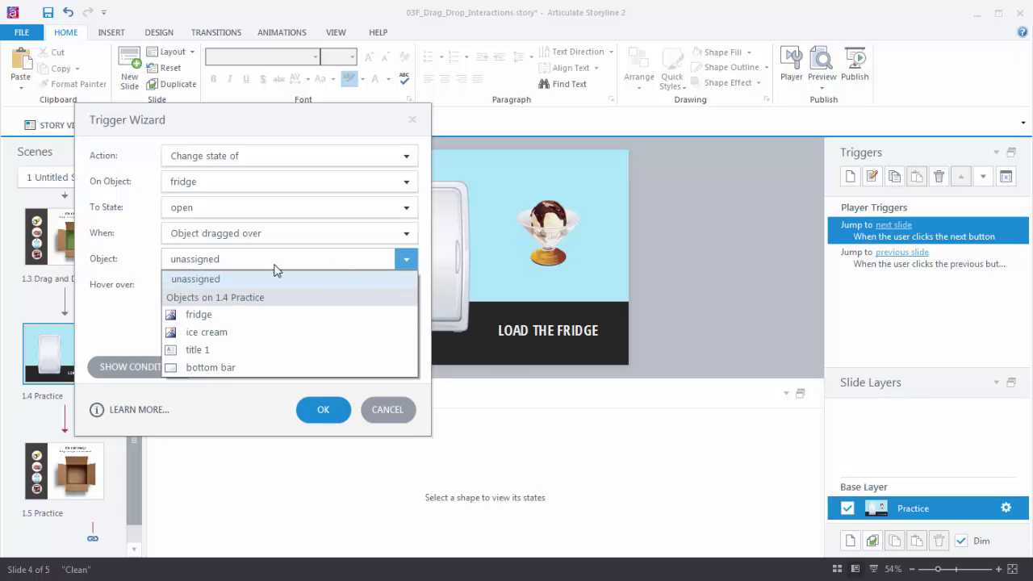
click(203, 332)
click(174, 284)
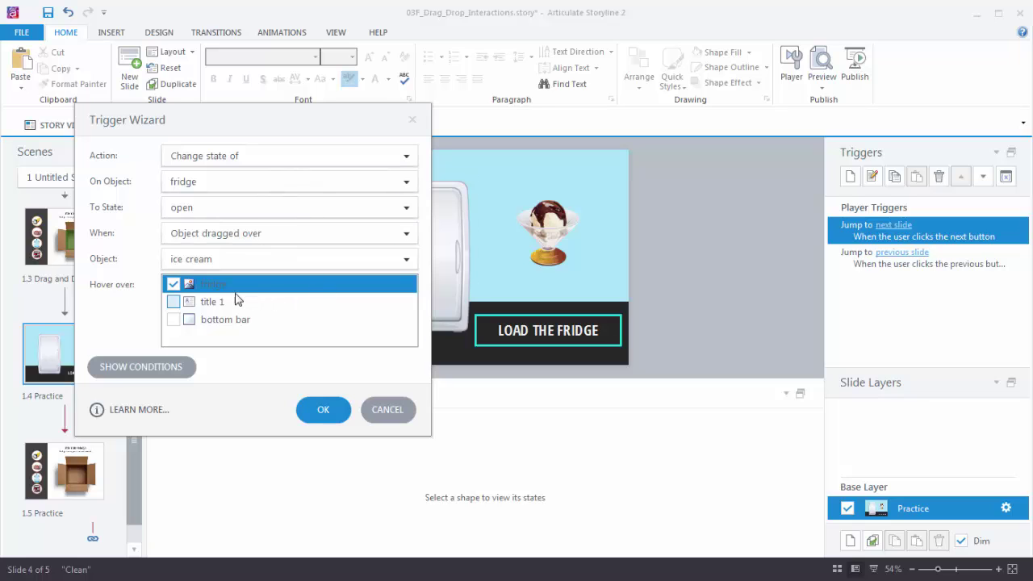
click(323, 410)
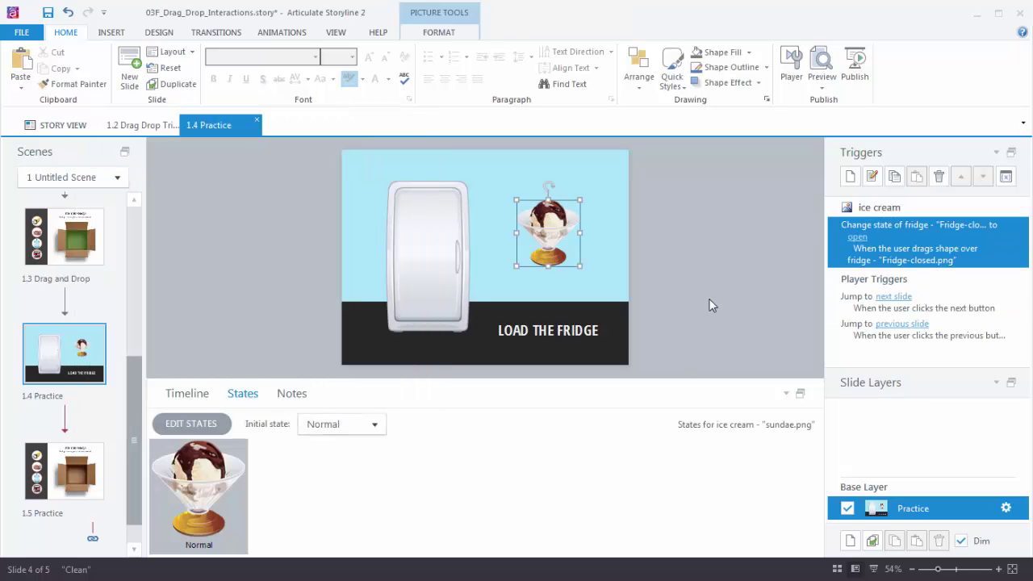
click(822, 81)
click(831, 105)
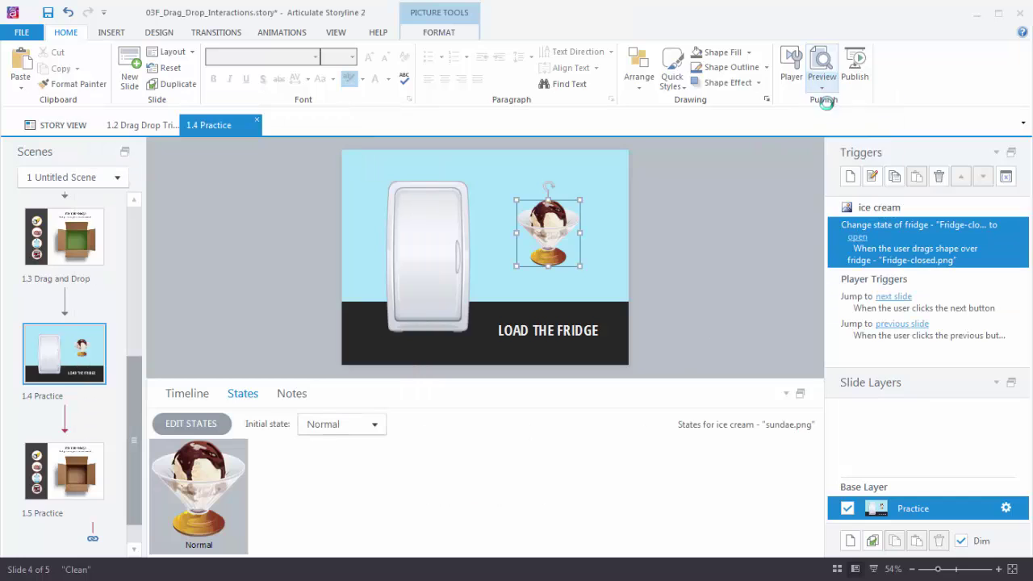
mouse_move(536, 326)
mouse_down()
mouse_move(590, 323)
mouse_move(685, 288)
mouse_move(533, 319)
mouse_move(682, 283)
mouse_move(511, 300)
mouse_move(509, 330)
mouse_move(651, 295)
mouse_move(536, 297)
mouse_move(525, 322)
mouse_up()
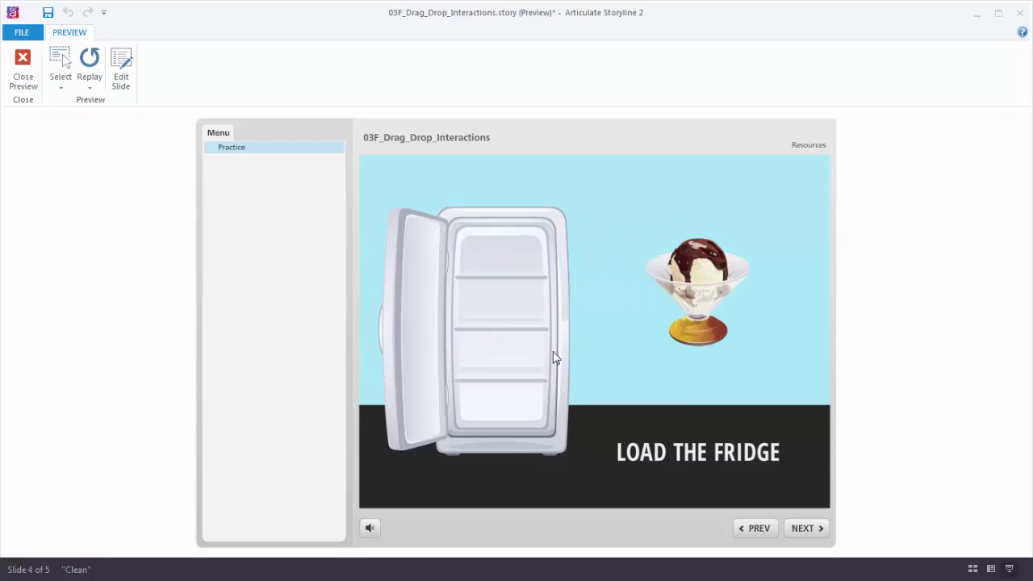
drag(701, 295, 719, 277)
click(23, 68)
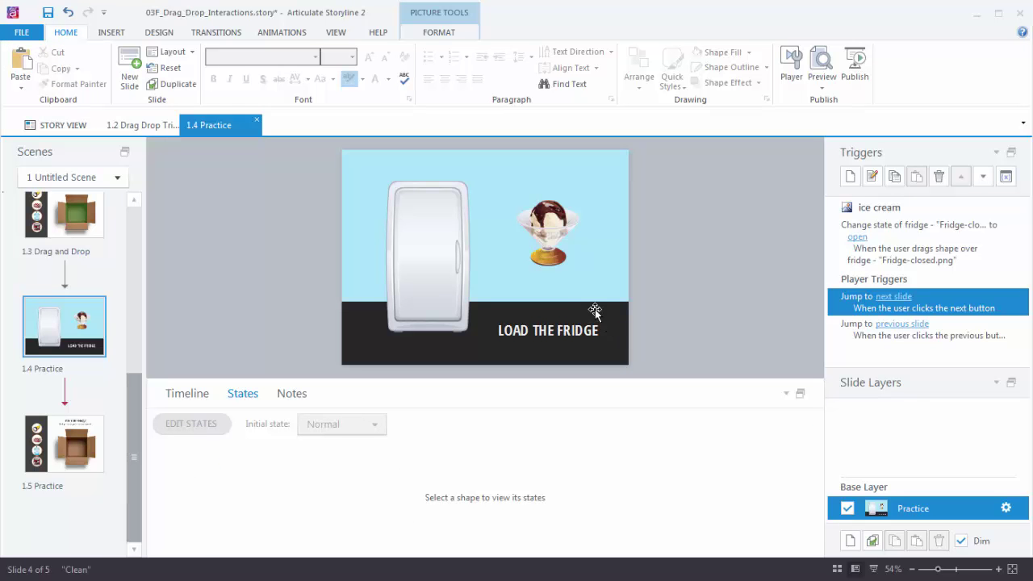
Step: Draw a rectangular hotspot from Insert > Controls spanning the whole Practice slide
click(549, 229)
drag(550, 228, 497, 225)
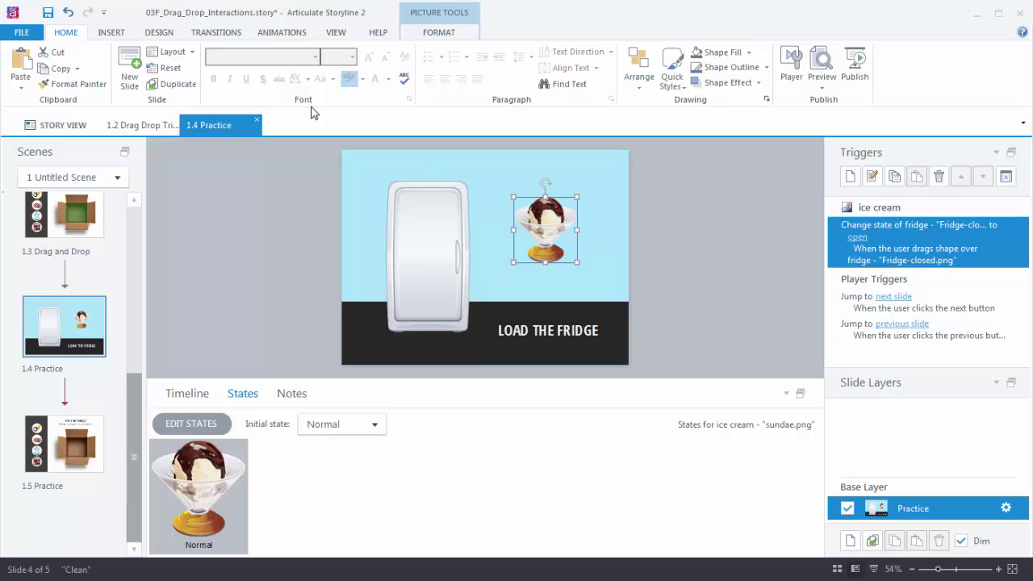
click(113, 34)
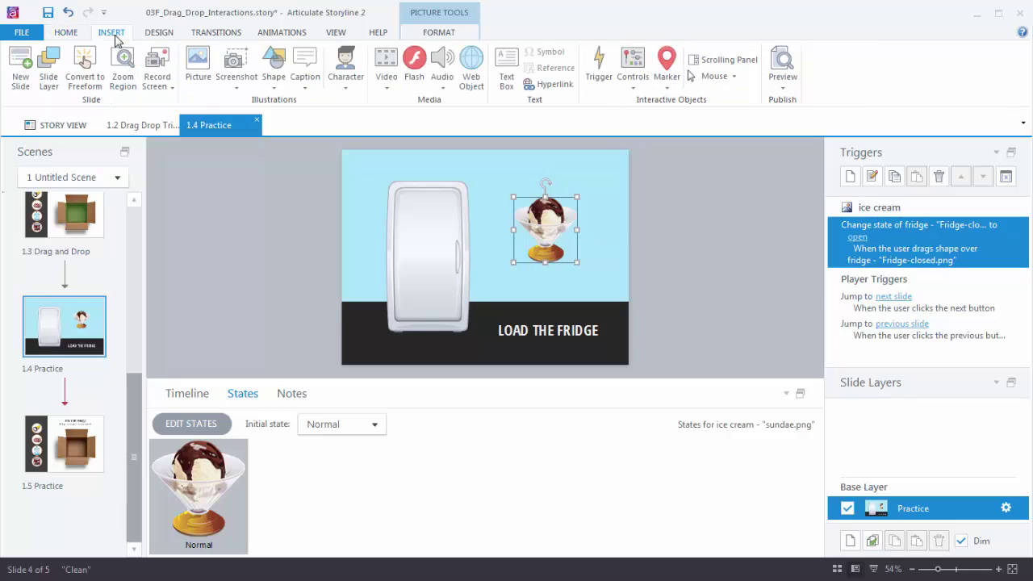
click(640, 92)
click(696, 245)
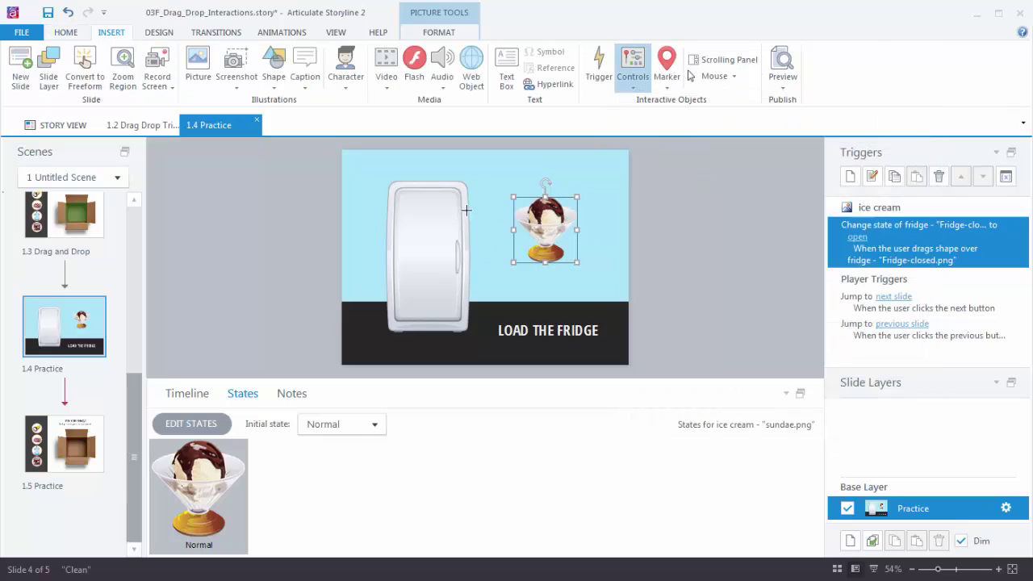
mouse_move(342, 149)
mouse_down()
mouse_move(396, 323)
mouse_move(457, 364)
mouse_move(629, 365)
mouse_up()
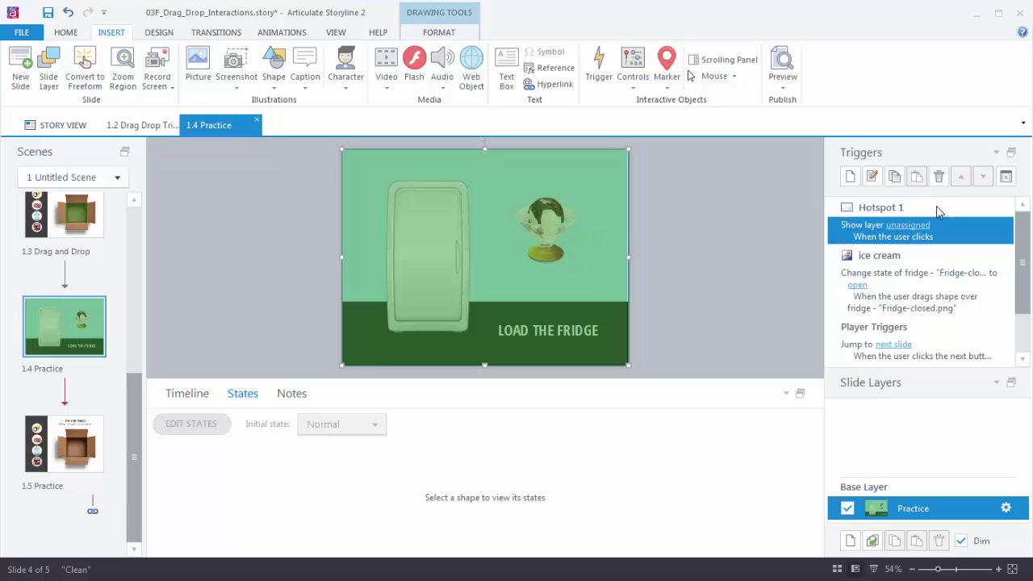
Step: Delete Hotspot 1's show-layer trigger and move the hotspot below title 1 in the timeline
click(939, 176)
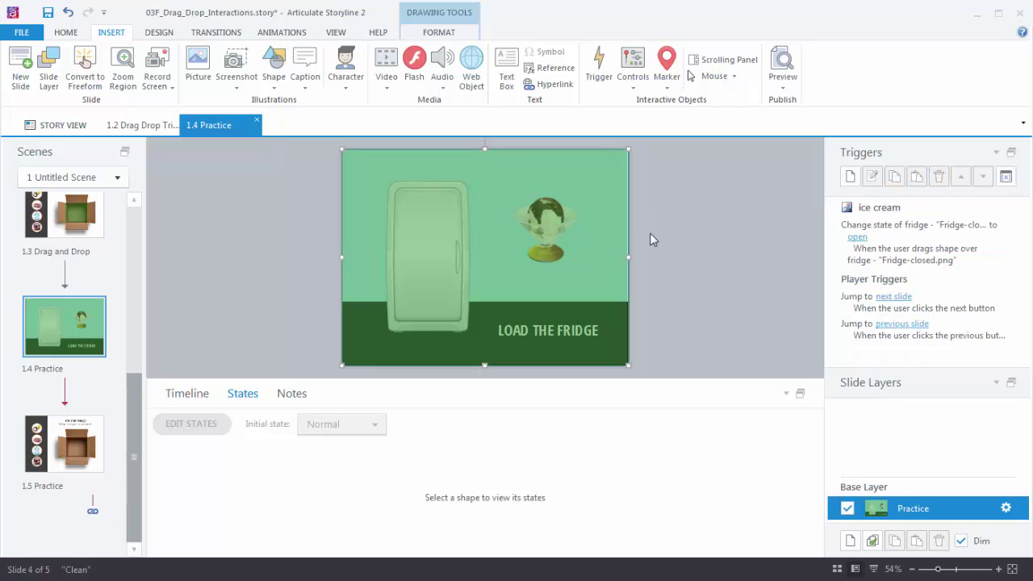
click(186, 393)
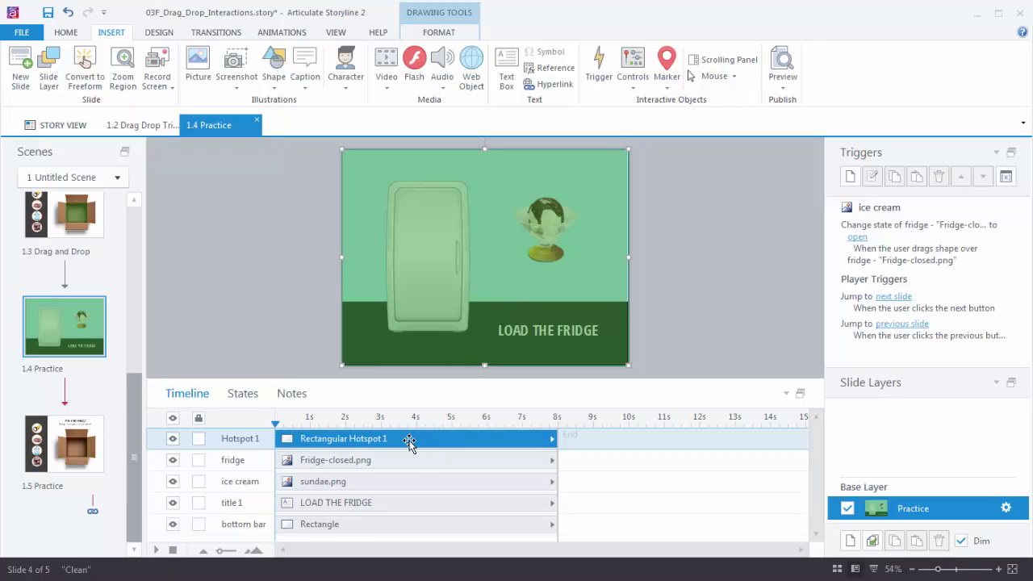
drag(398, 445, 393, 498)
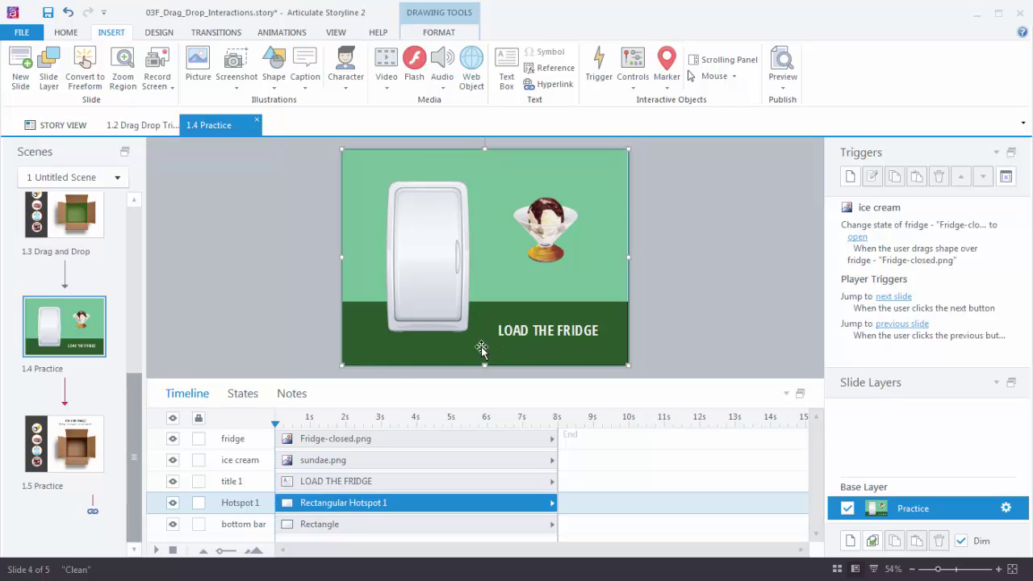
Step: Rename Hotspot 1 to 'closed target'
double_click(260, 505)
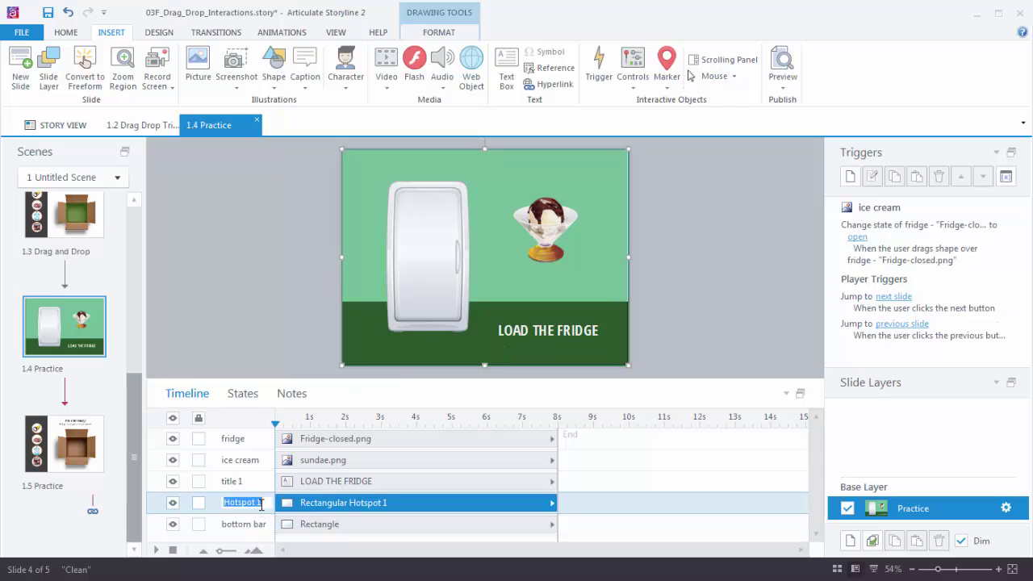
text(d)
key(ctrl+a)
text(target)
click(266, 353)
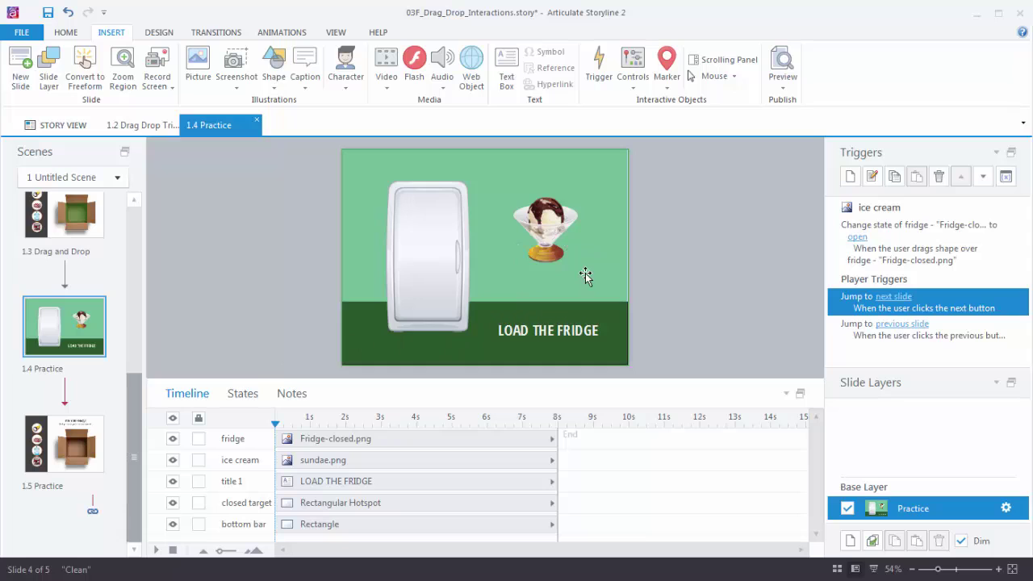
Step: Add a trigger changing the fridge to Normal when the ice cream is dragged over closed target
click(850, 176)
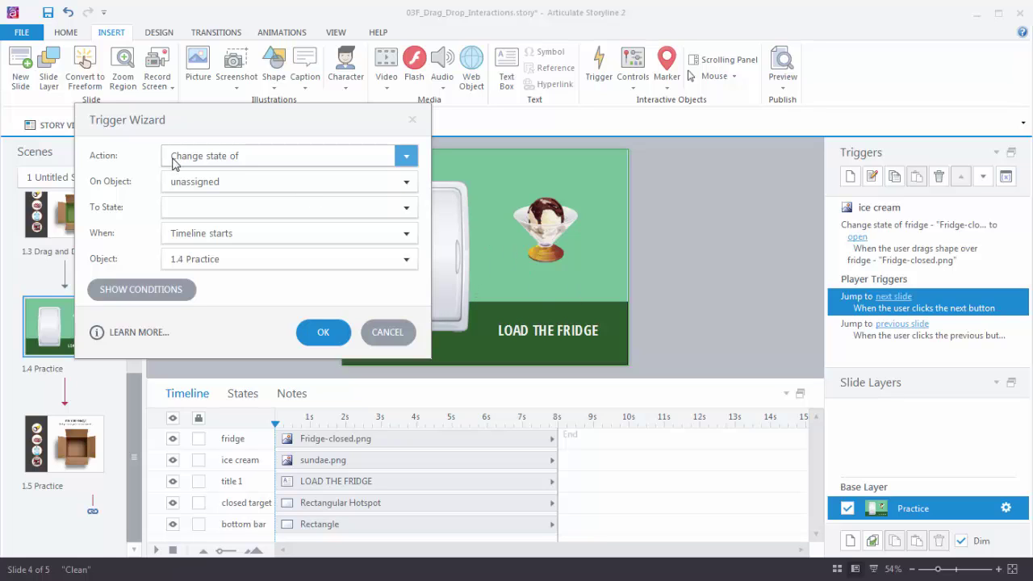
click(407, 182)
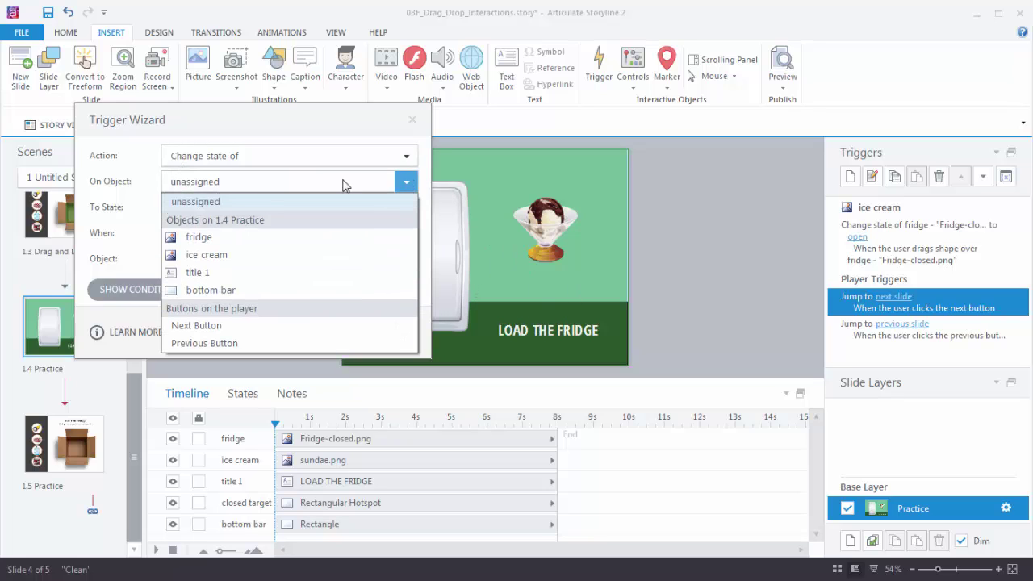
click(197, 236)
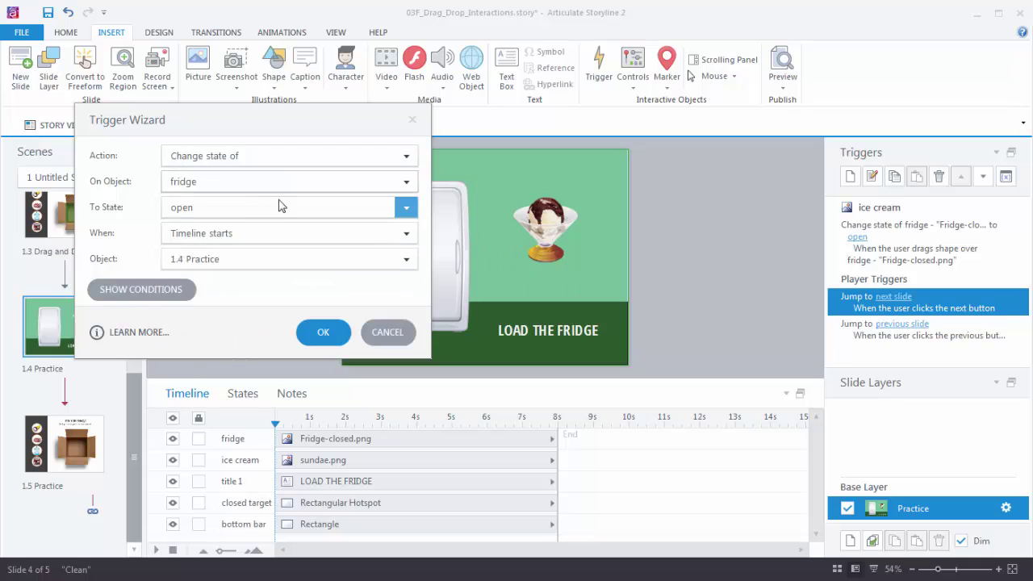
click(397, 208)
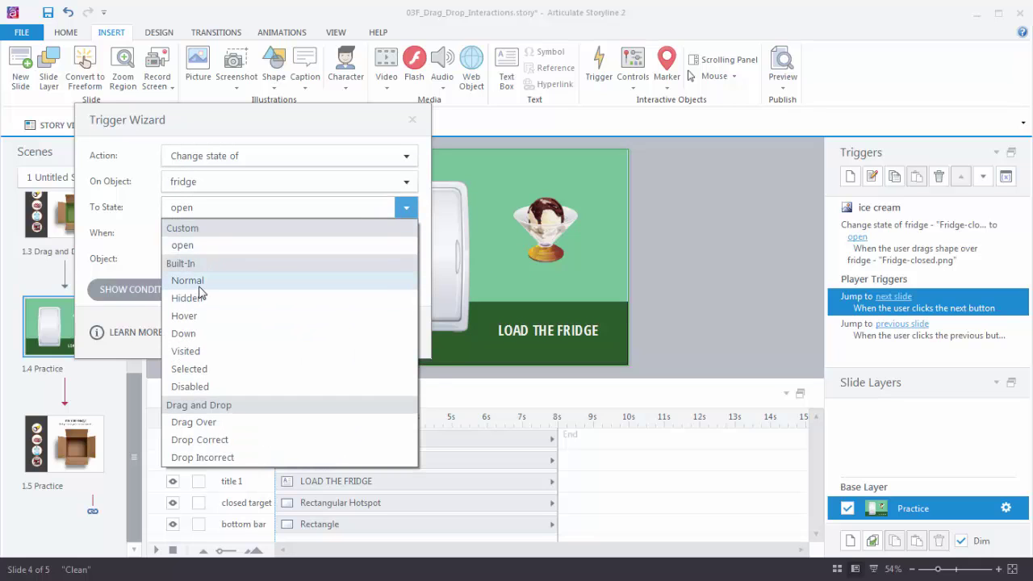
click(199, 287)
click(405, 233)
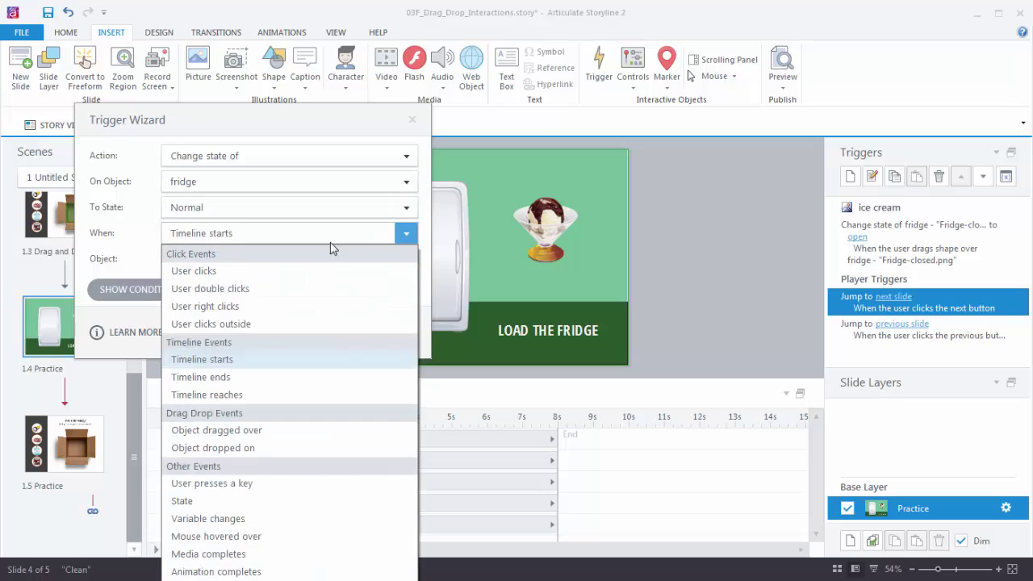
click(216, 431)
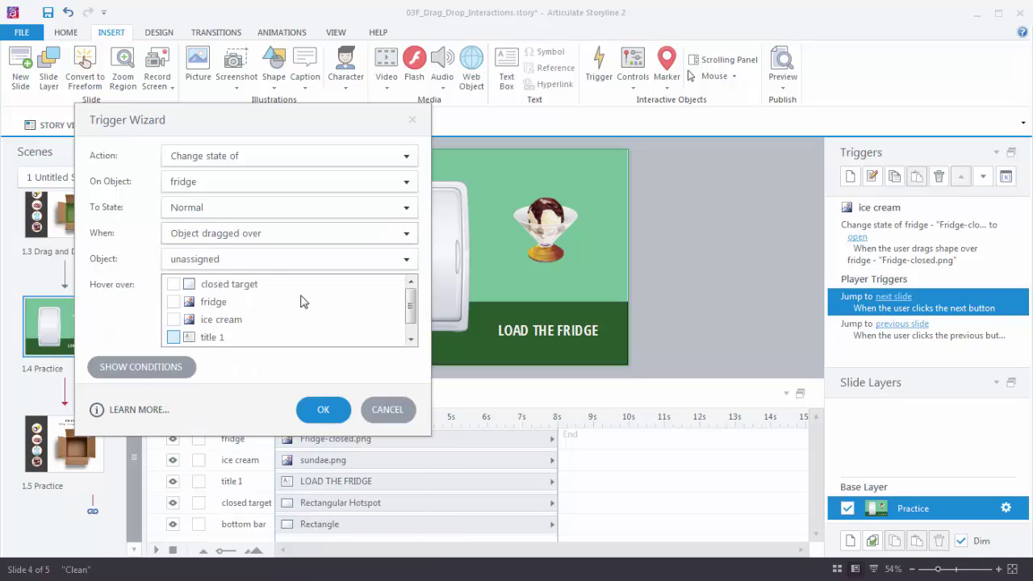
click(405, 260)
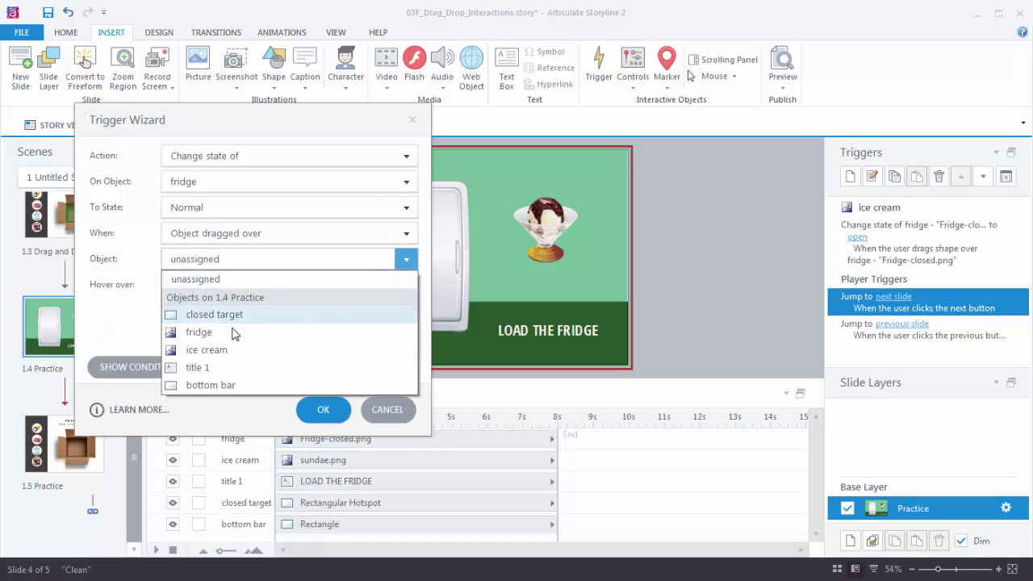
click(224, 349)
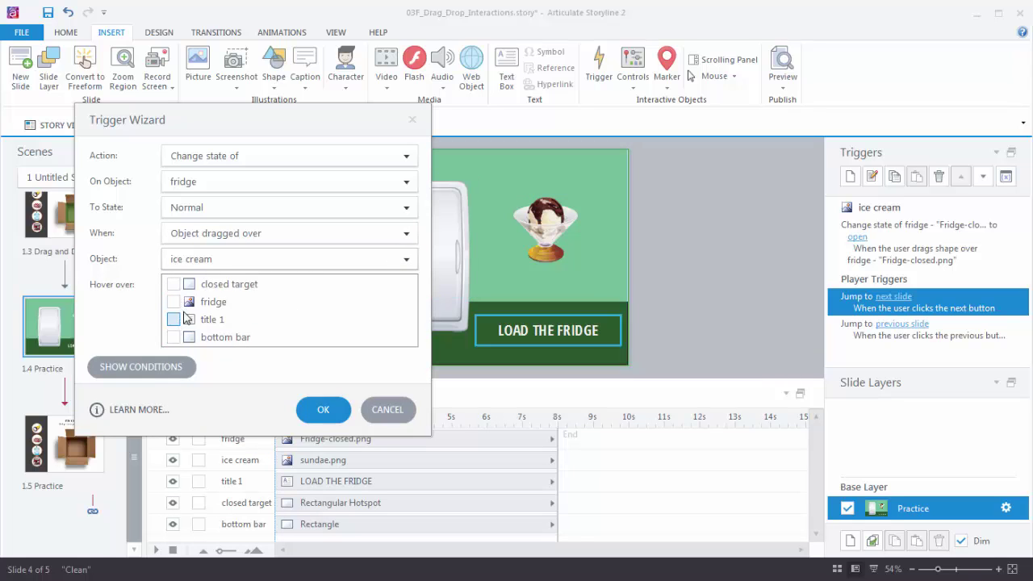
click(174, 284)
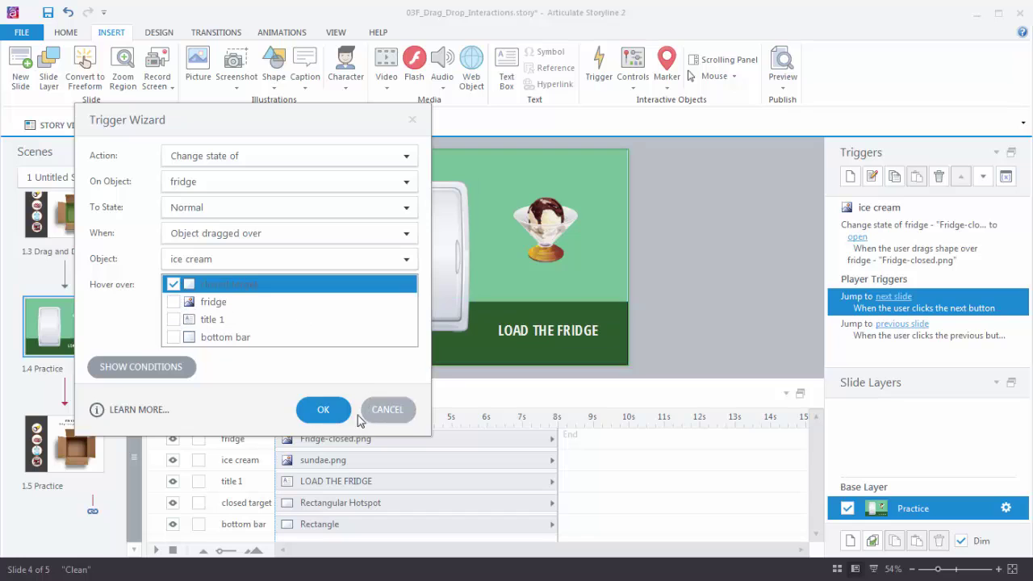
click(323, 410)
Step: Preview this slide, test dragging the sundae onto the fridge three times, then close the preview
click(783, 81)
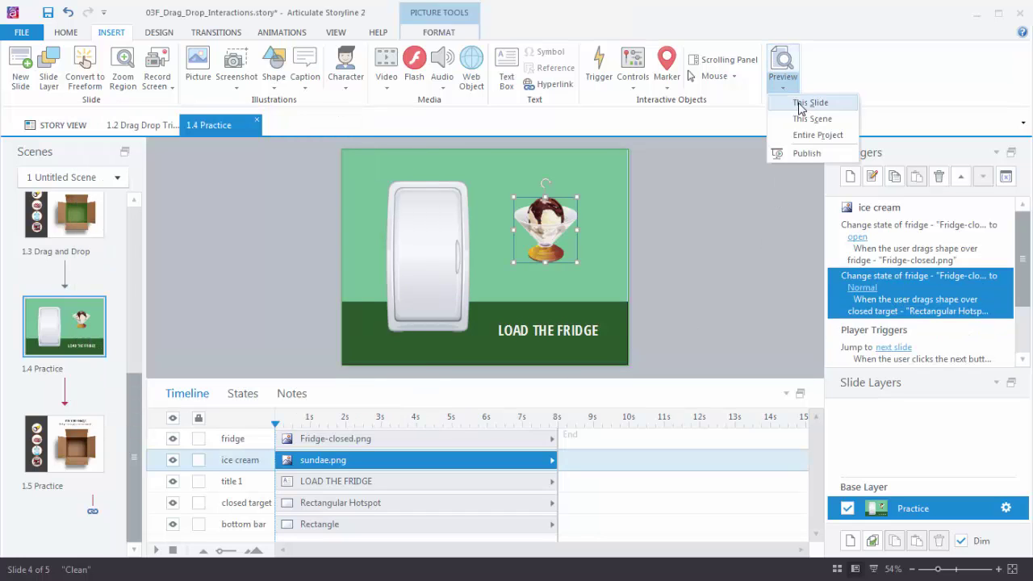
click(809, 103)
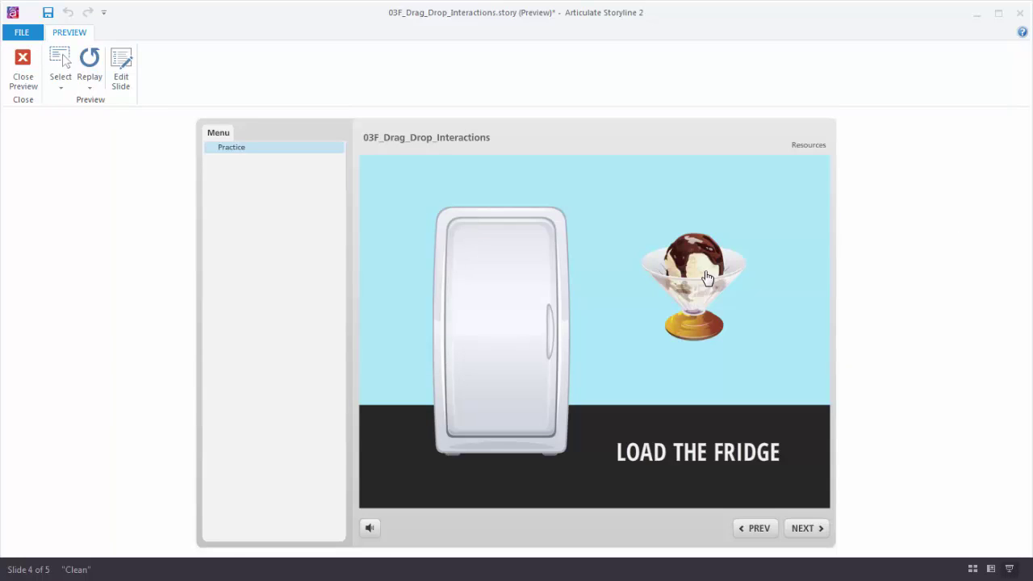
drag(707, 277, 524, 266)
drag(653, 267, 526, 273)
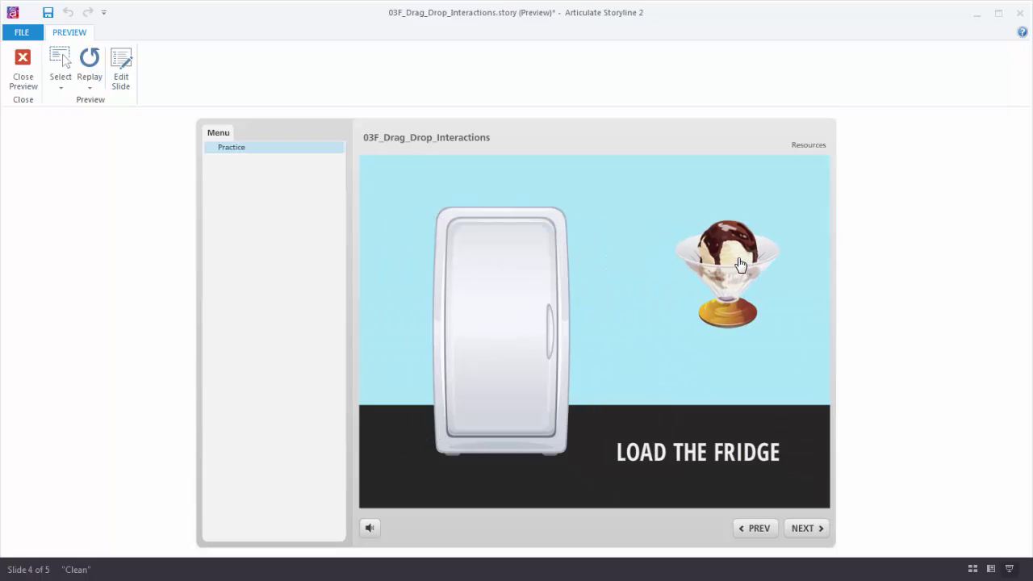
drag(710, 266, 526, 241)
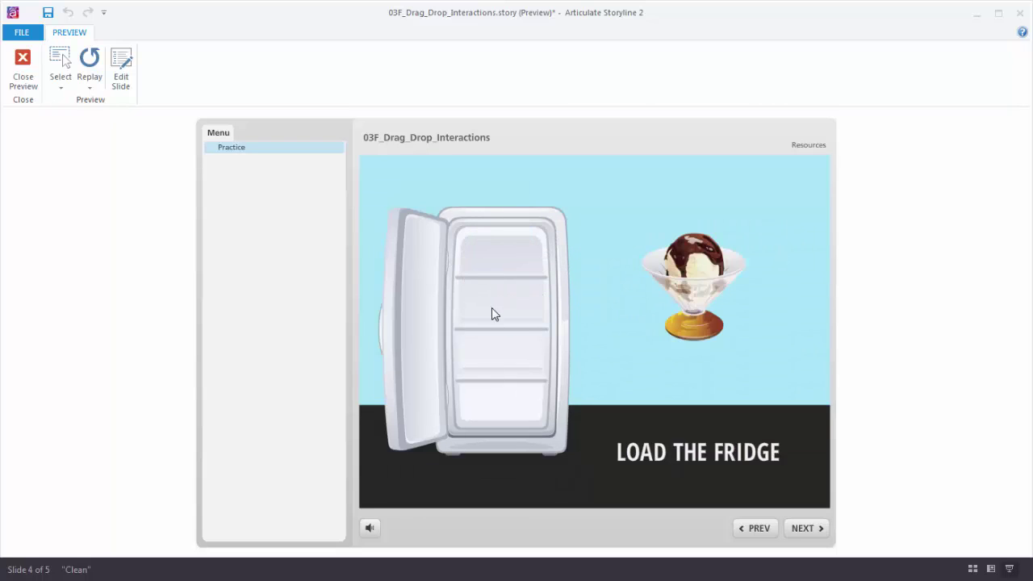
click(31, 71)
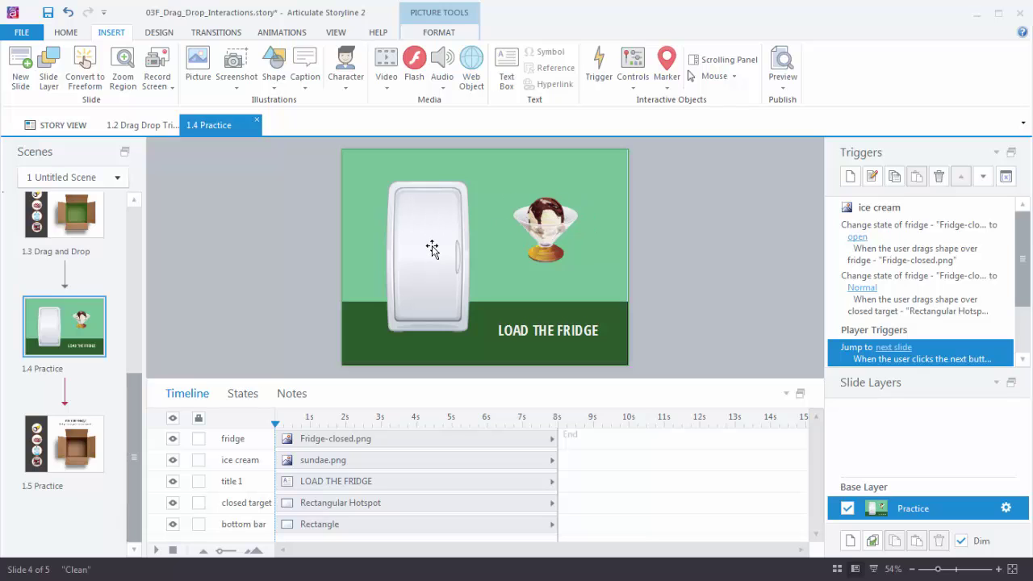
Step: Start a trigger changing the fridge to Normal on the Object dropped on event
click(849, 177)
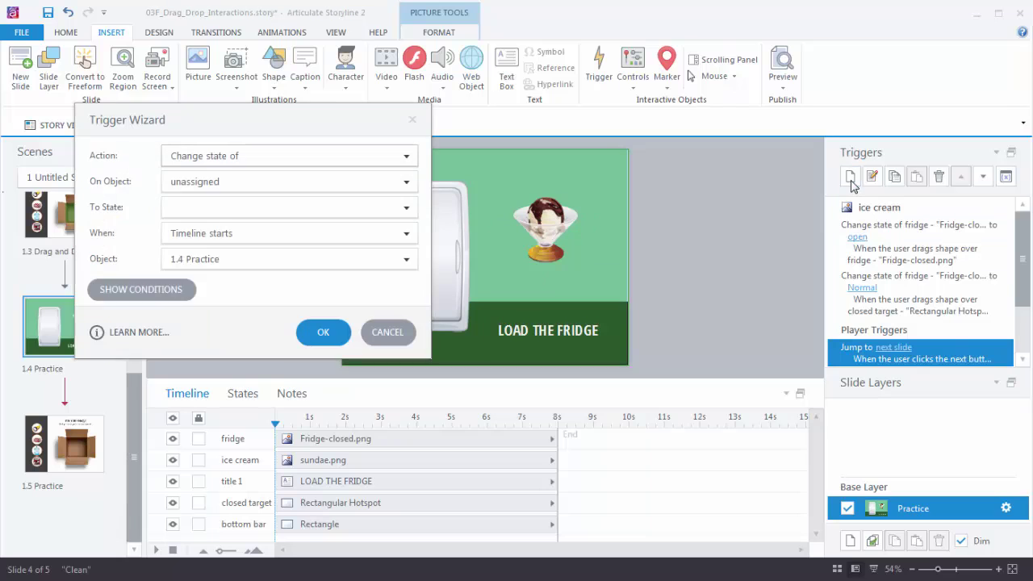
click(401, 182)
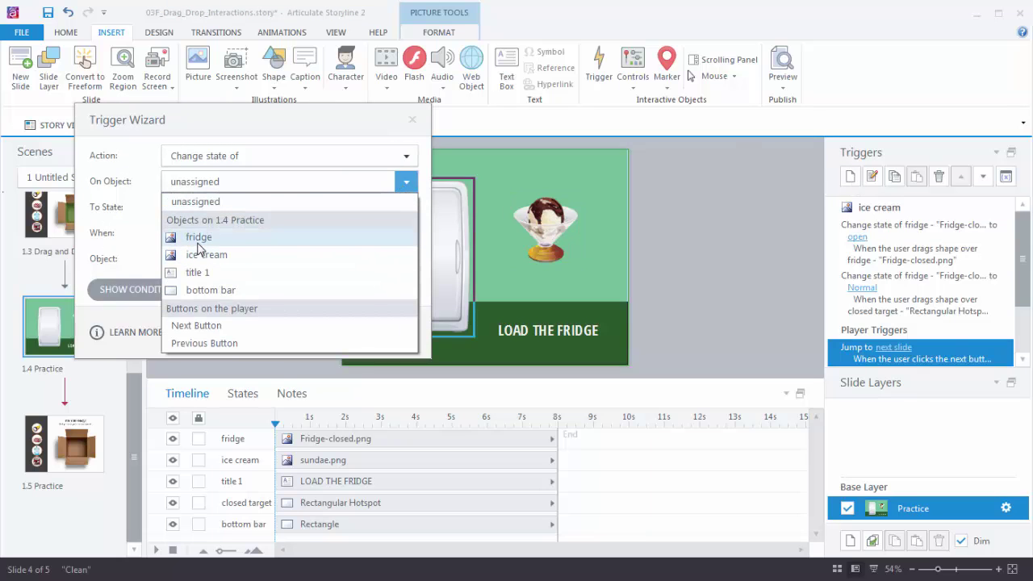
click(198, 239)
click(406, 207)
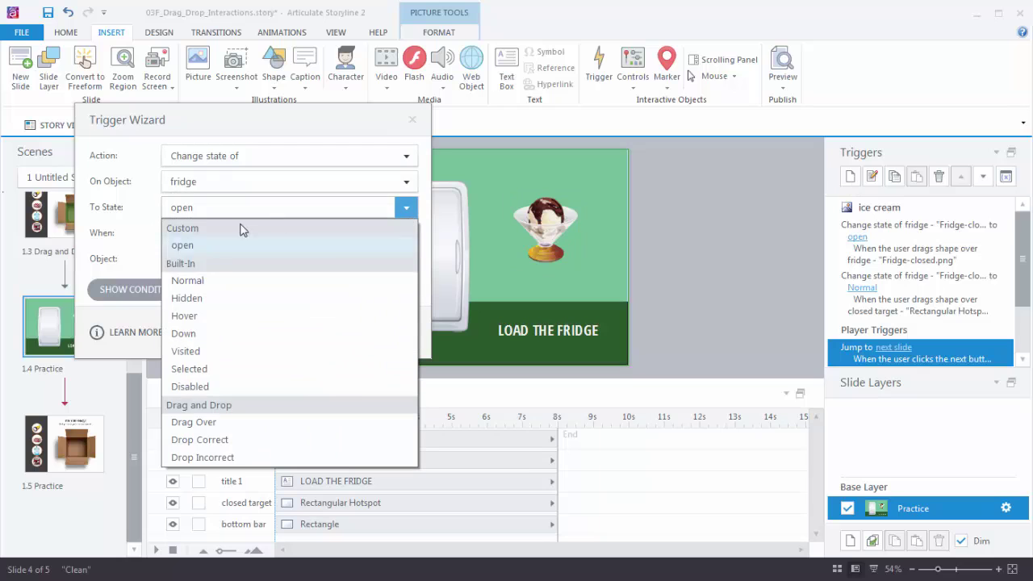
click(195, 282)
click(401, 233)
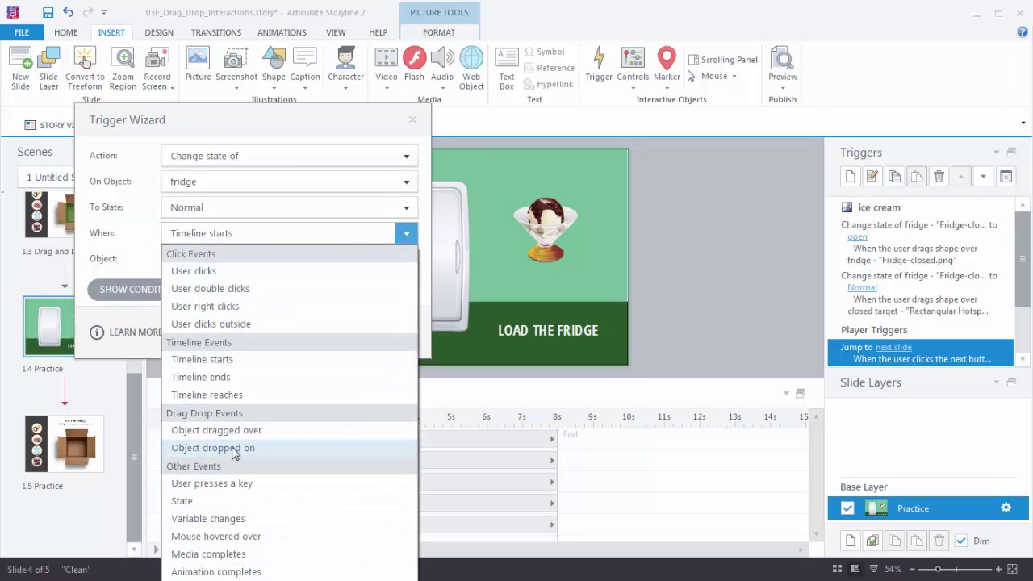
click(213, 448)
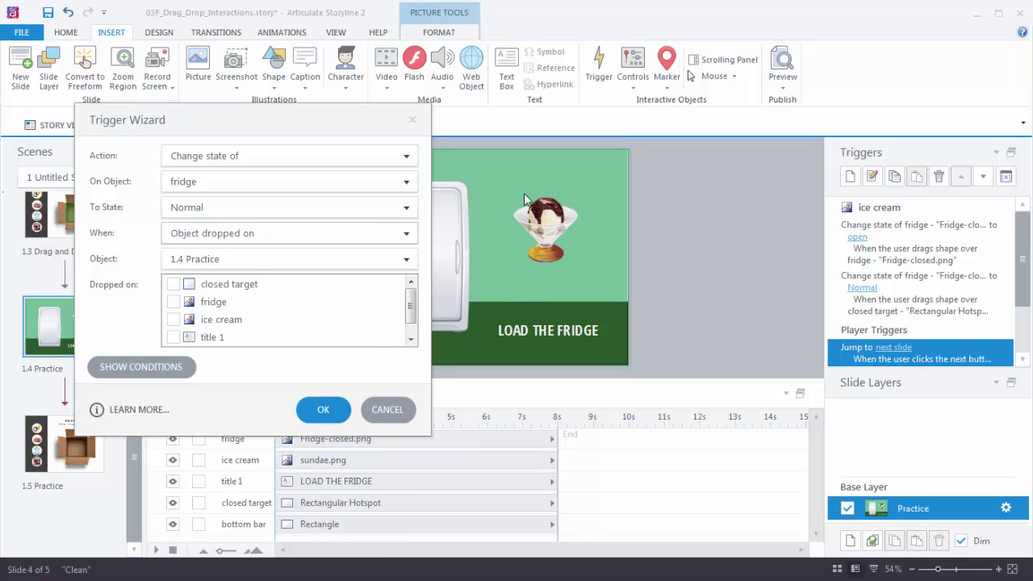
Step: Set the ice cream dropped on the fridge, confirm the trigger, and preview this slide
click(400, 258)
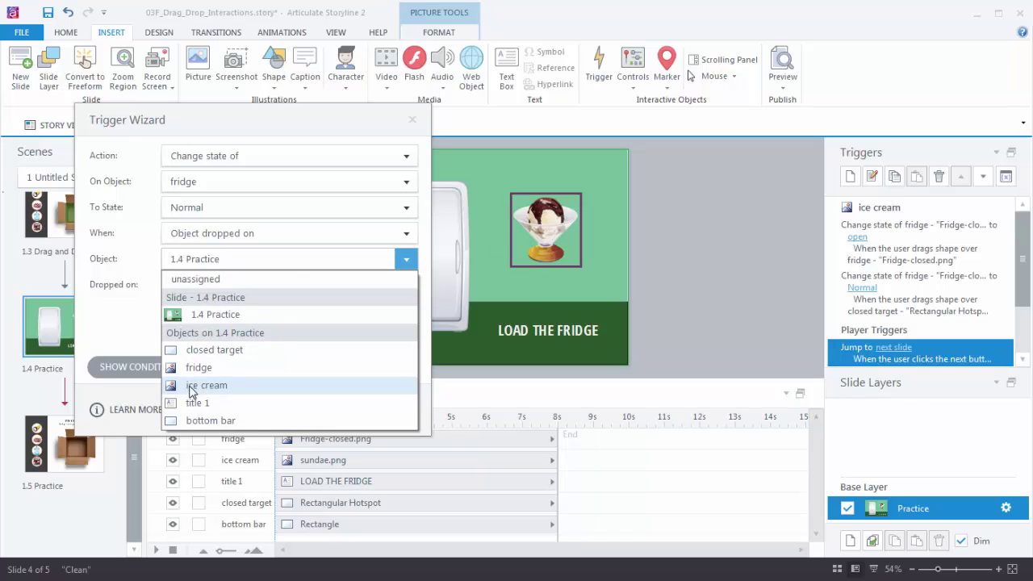
click(191, 389)
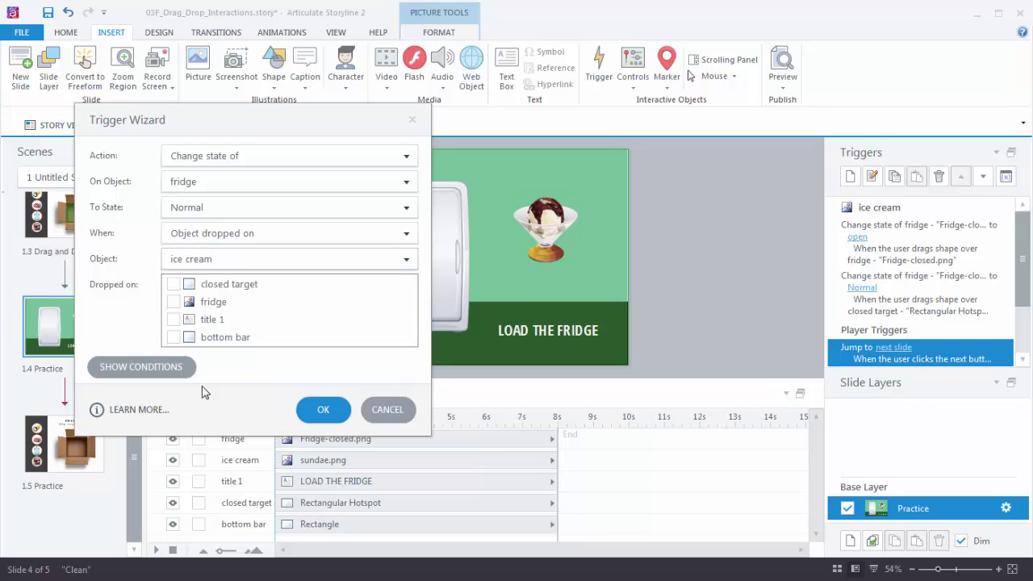
click(173, 303)
click(322, 410)
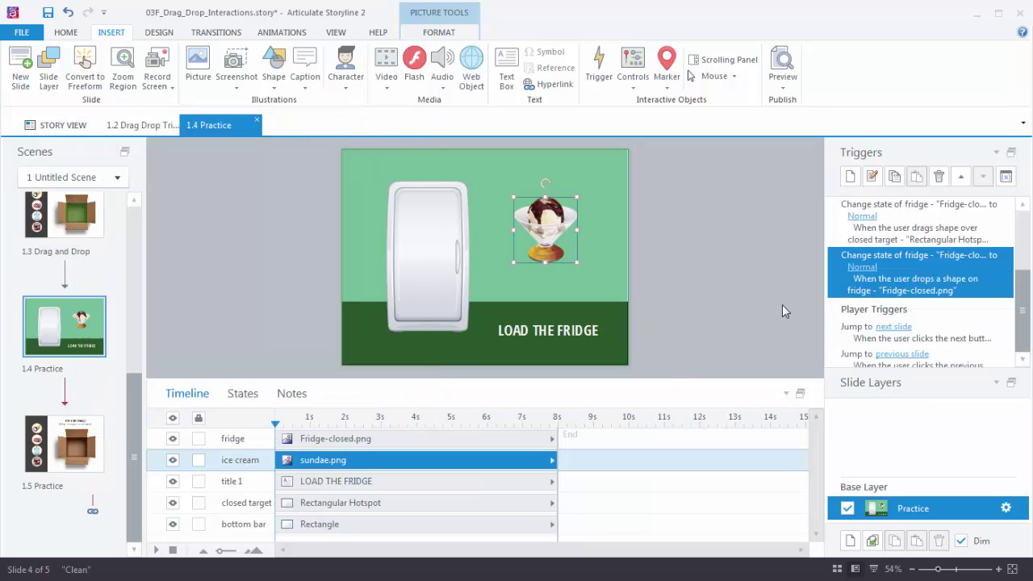
click(783, 81)
click(804, 101)
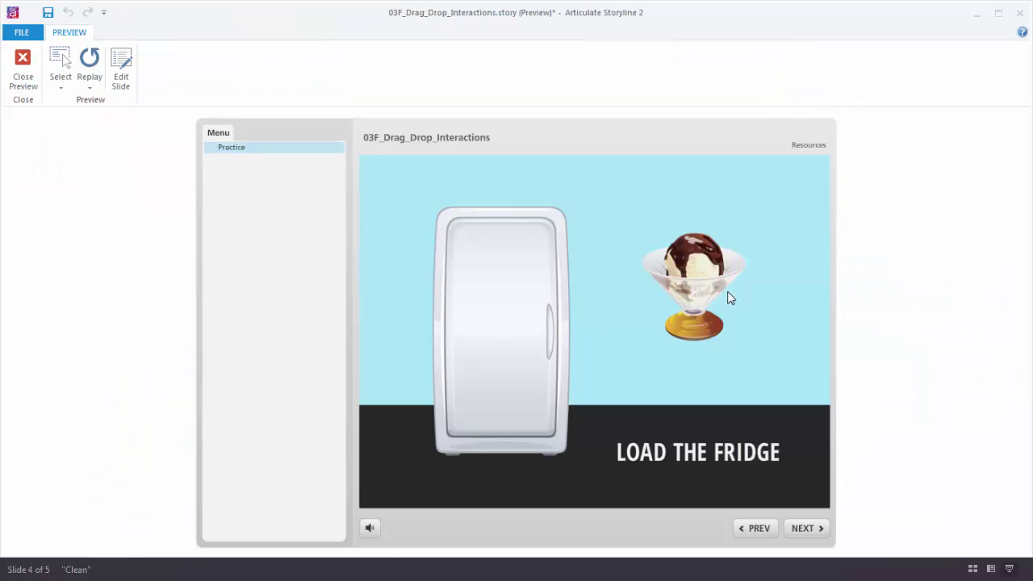
Step: In the preview, drag the sundae onto the fridge repeatedly to confirm dropping it closes the door
drag(697, 290, 539, 294)
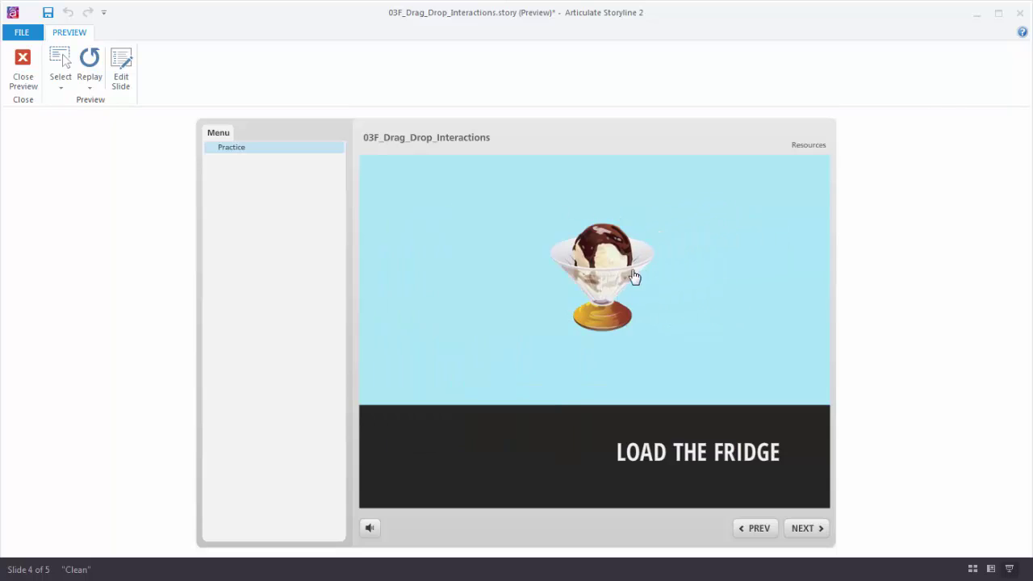
drag(704, 291, 522, 275)
drag(708, 274, 498, 289)
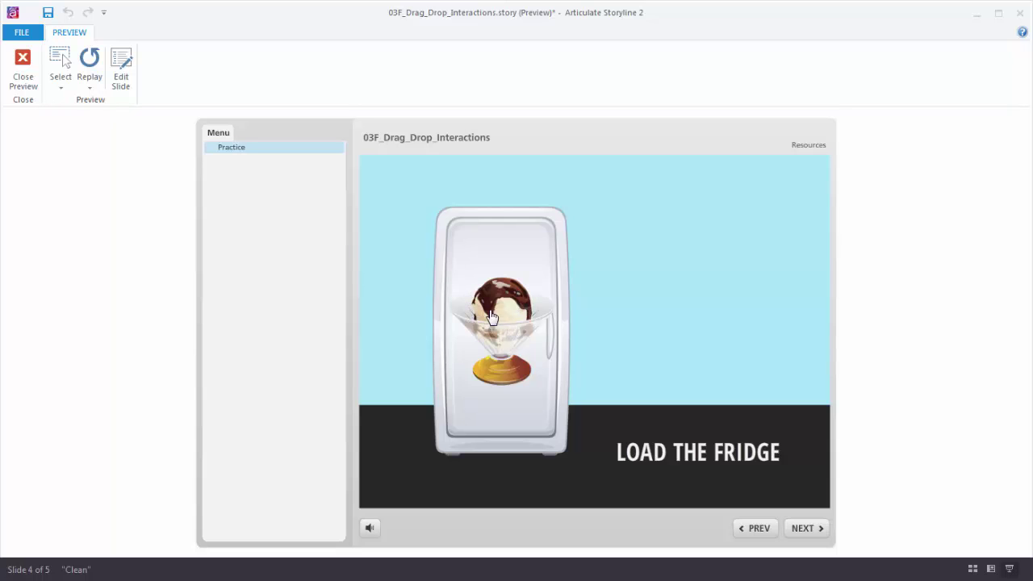
Step: Back in the slide editor, select the sundae and begin editing its states
click(136, 80)
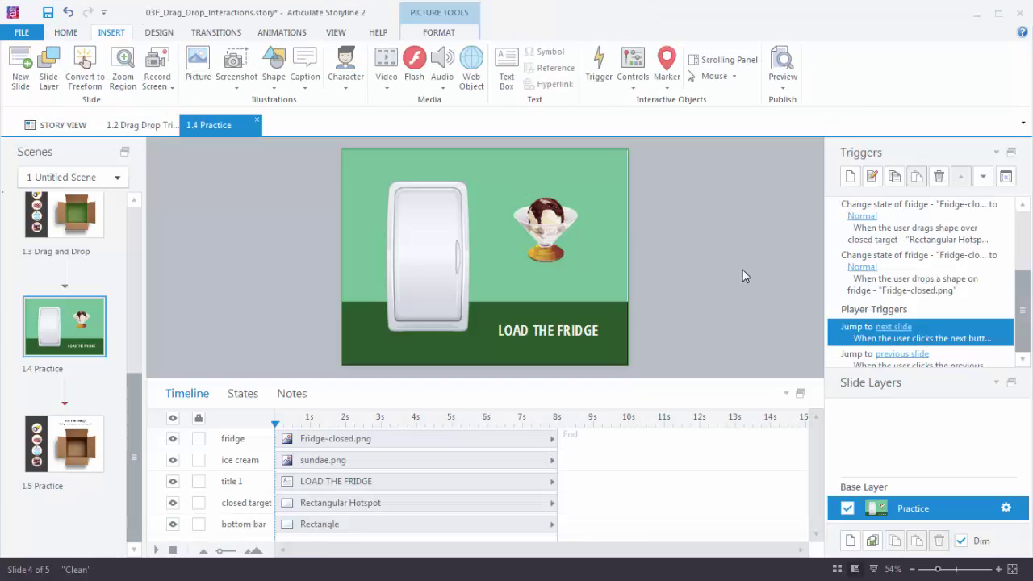
click(559, 228)
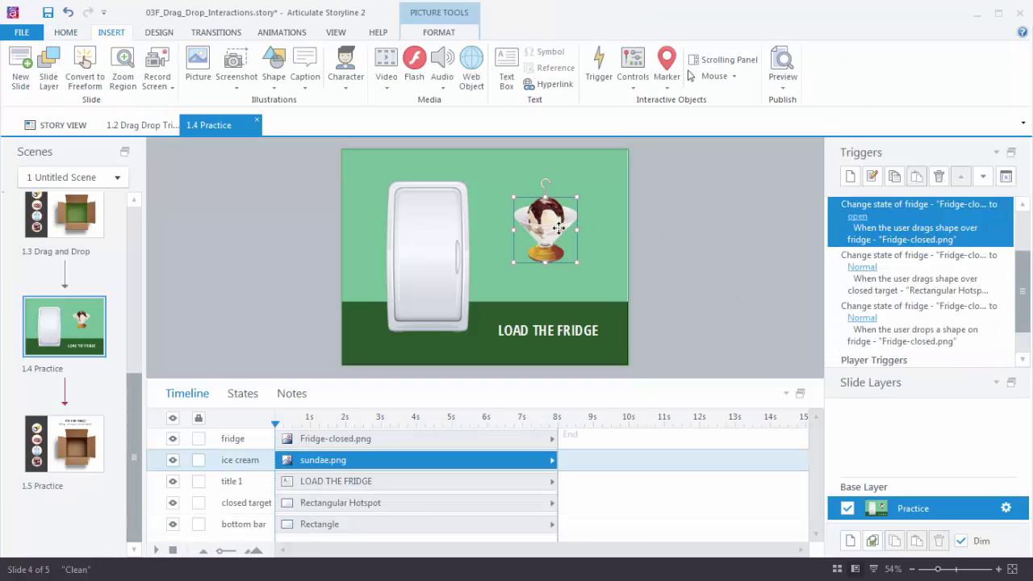
click(243, 394)
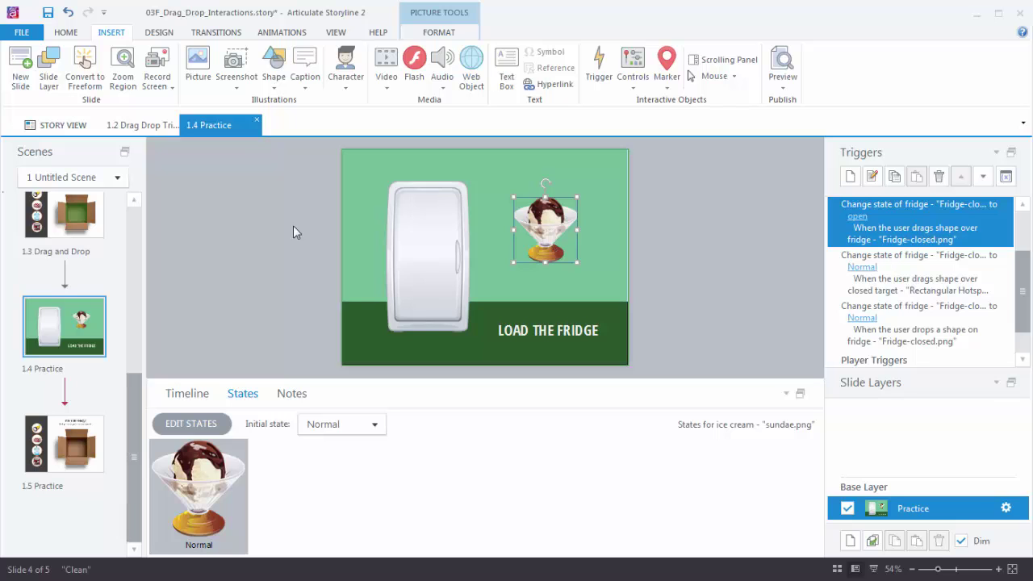
click(193, 424)
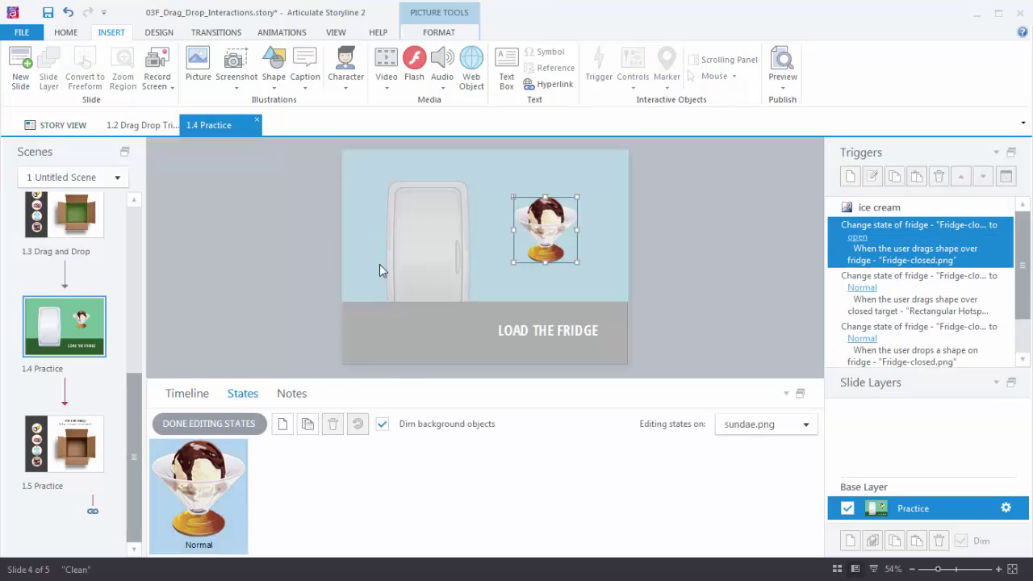
Step: Add a Drop Correct state to the sundae and delete its image, leaving it empty
click(283, 425)
click(613, 291)
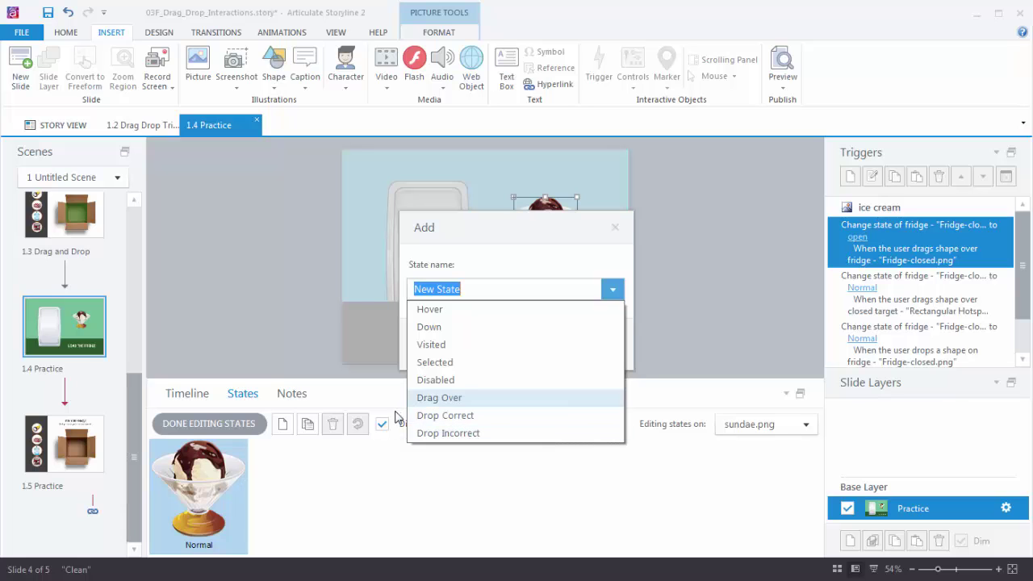
click(452, 418)
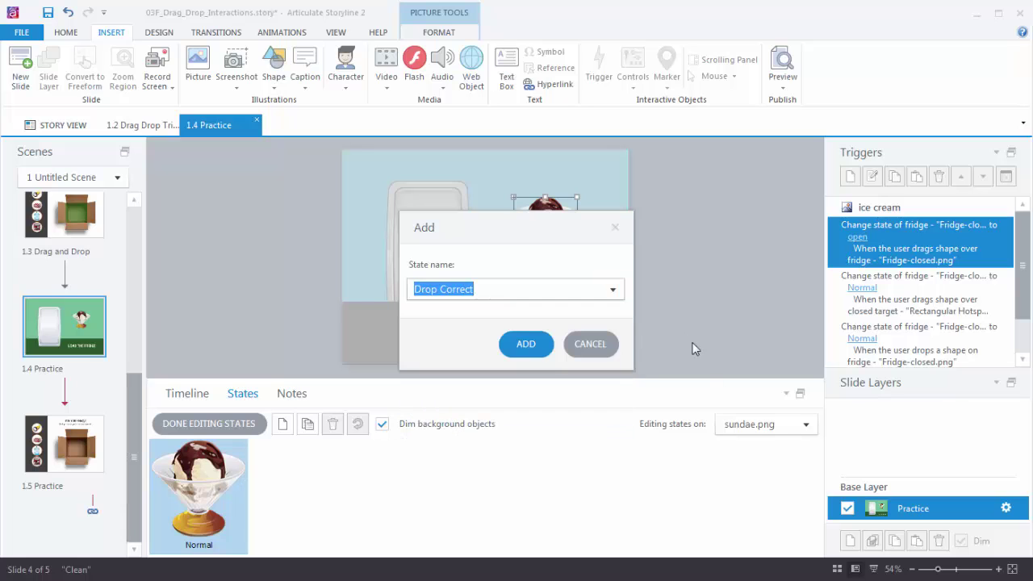
click(526, 344)
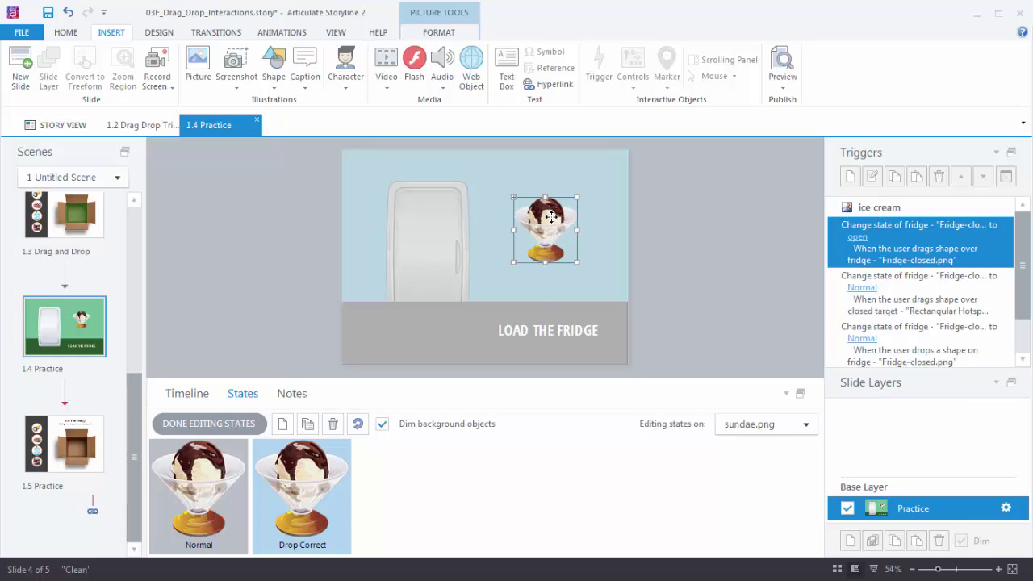
key(Delete)
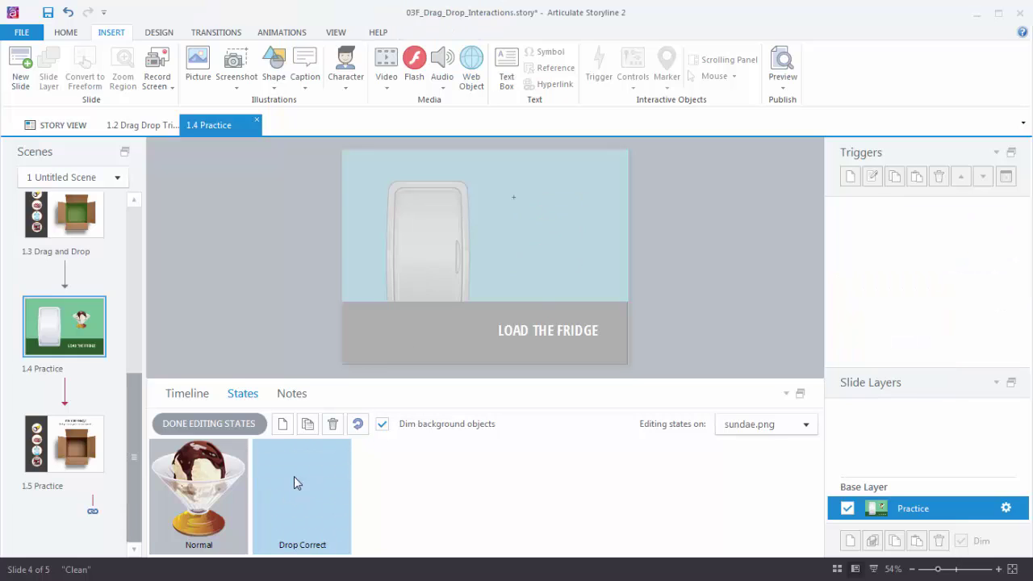
click(216, 425)
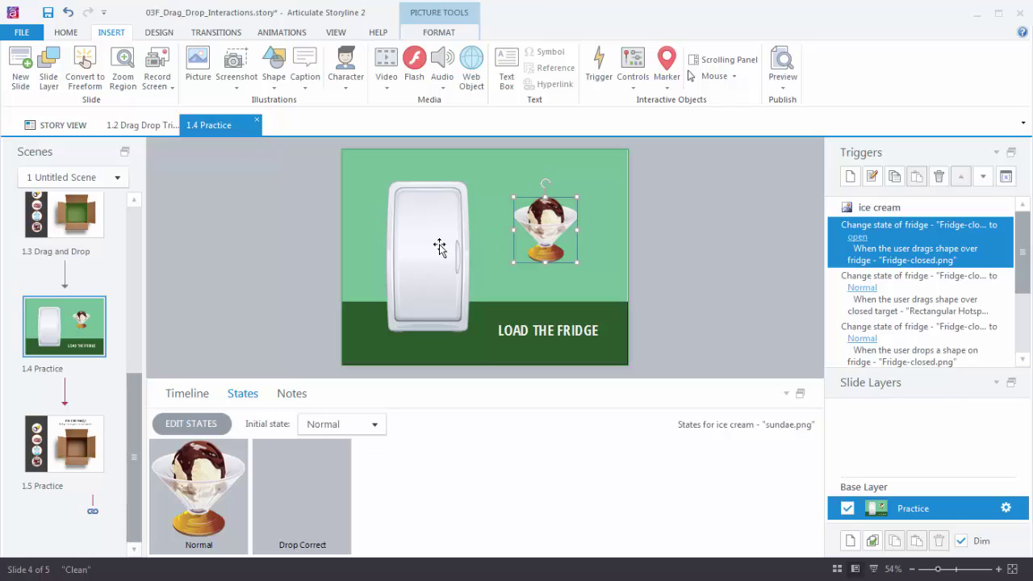
Step: Preview this slide and drop the sundae on the fridge to confirm it vanishes
click(782, 88)
click(797, 104)
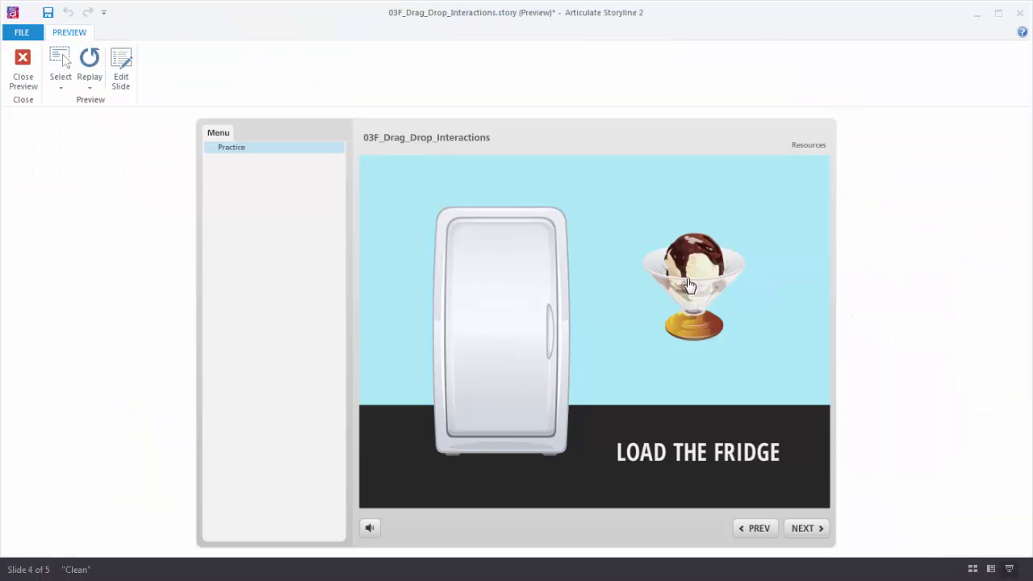
drag(696, 286, 510, 302)
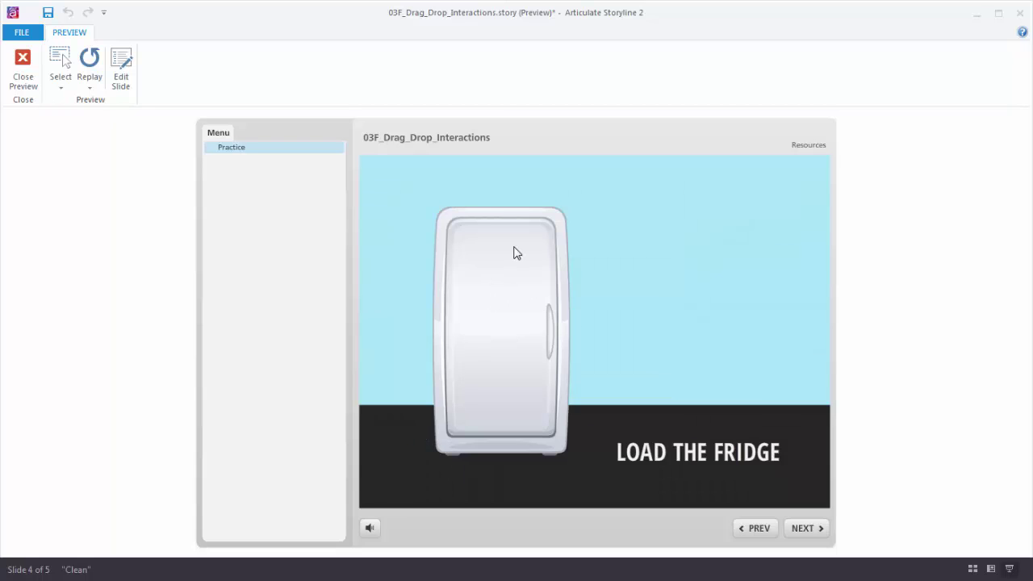